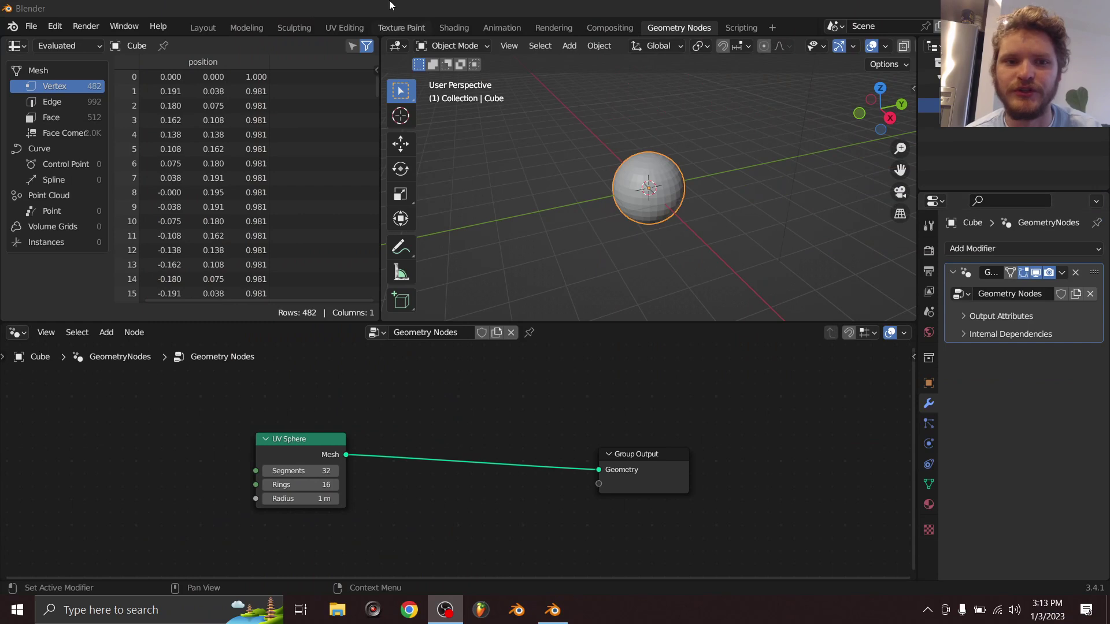
Switch the window to full screen and view the sphere slightly closer.
click(380, 5)
key(q)
click(577, 138)
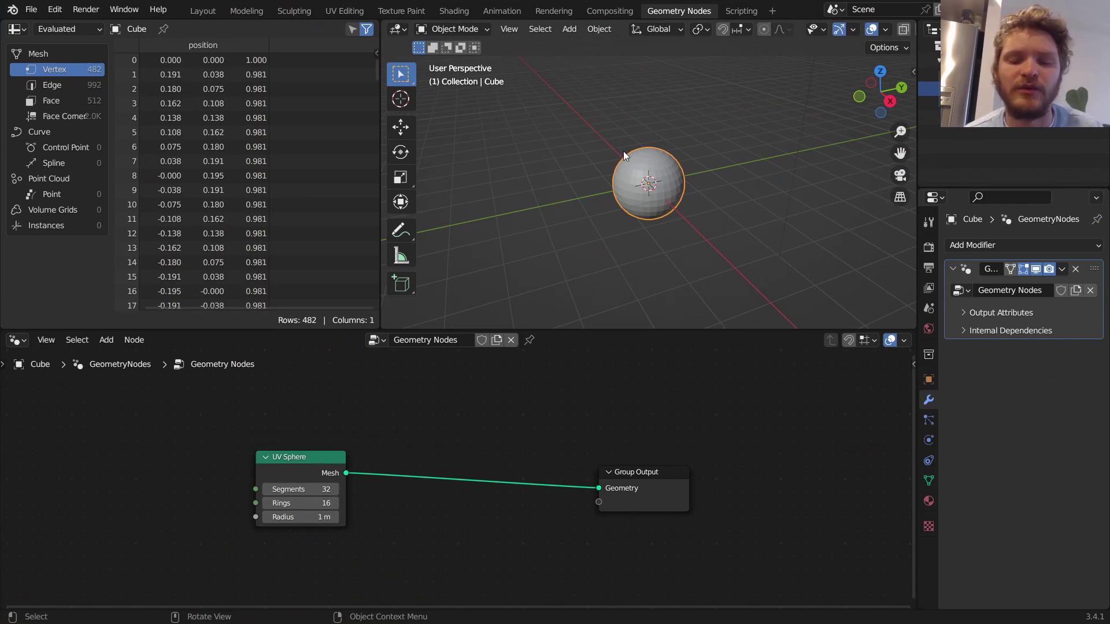
scroll(623, 159, up, 1)
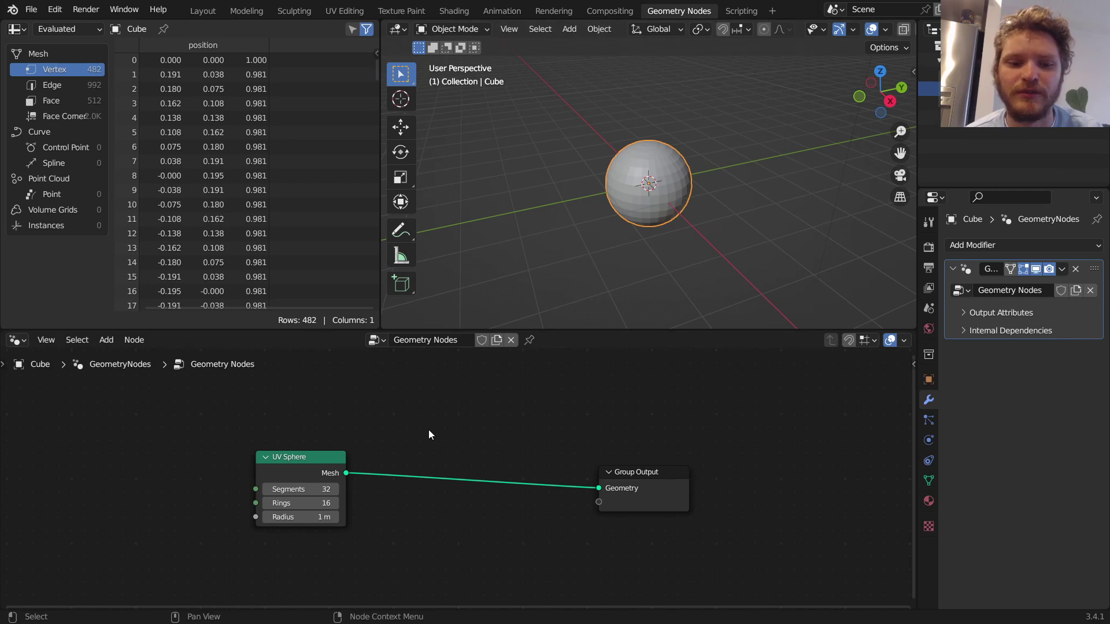
drag(110, 412, 188, 482)
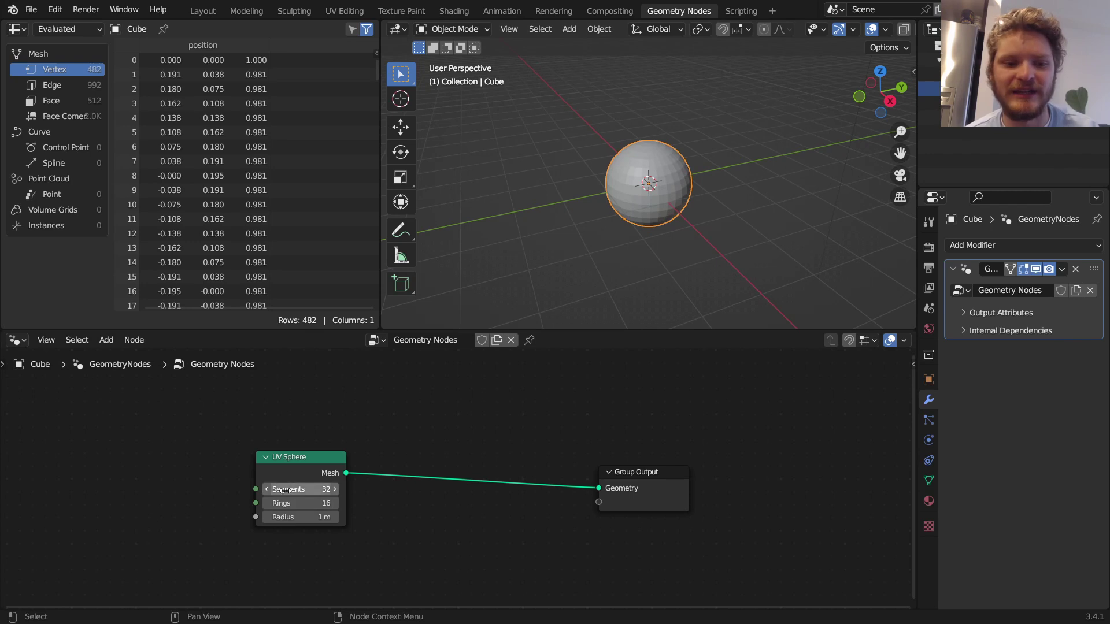
Add a Group Input node above the UV Sphere and connect its Geometry output to the Group Output's Geometry input.
drag(286, 461, 283, 463)
key(shift+a)
click(193, 283)
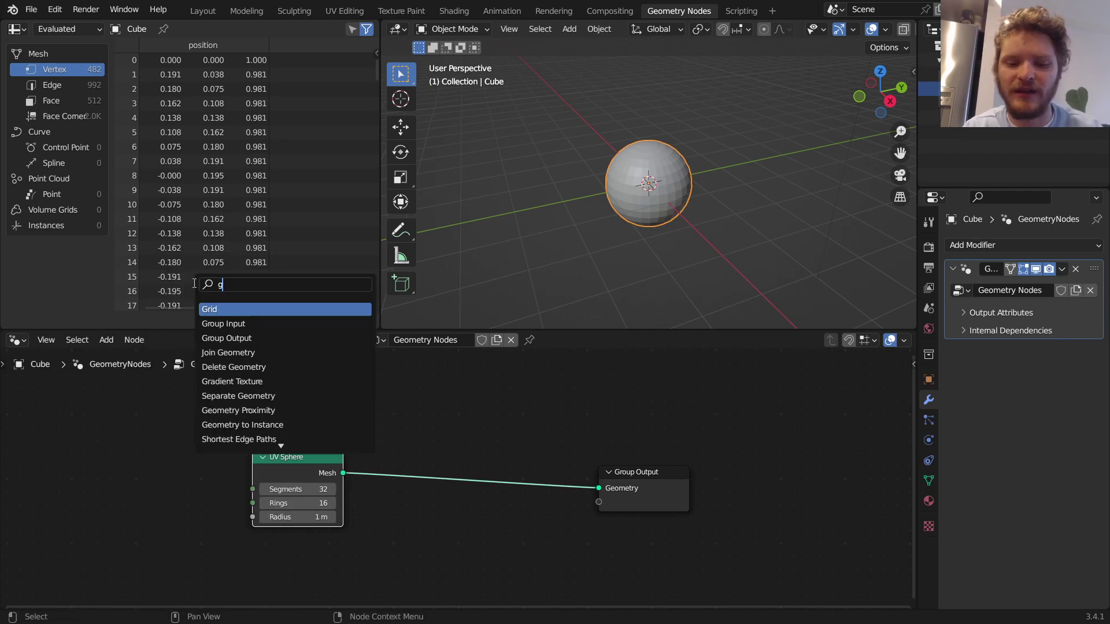
text(group)
key(Return)
click(367, 403)
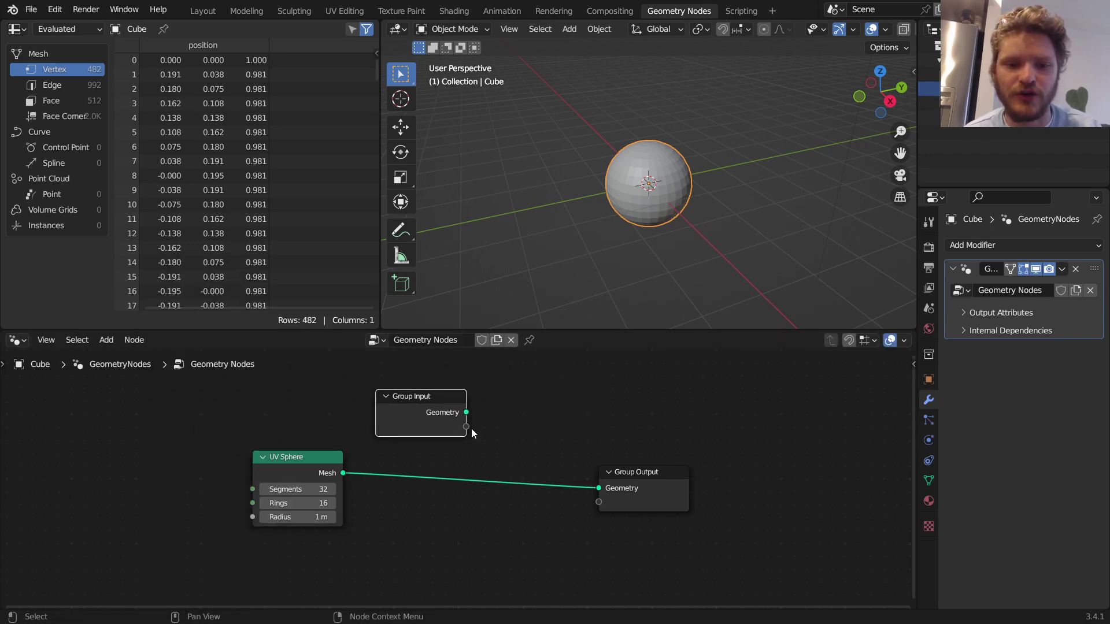
drag(466, 414, 600, 489)
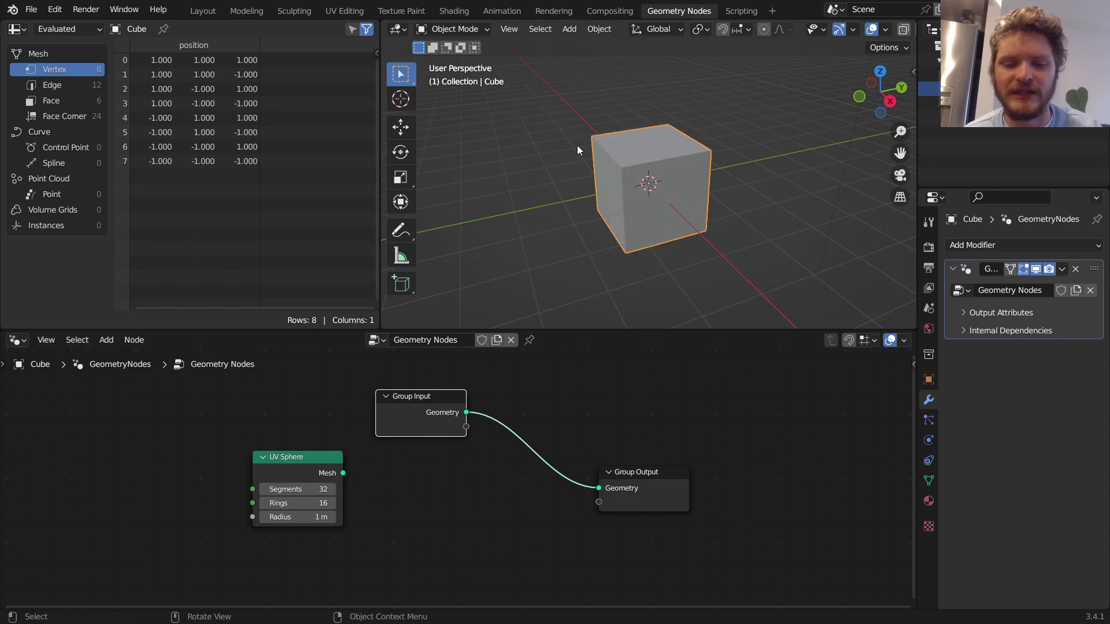
Try deleting the Group Input and connecting the UV Sphere to the Group Output, and undo these changes.
click(409, 403)
key(x)
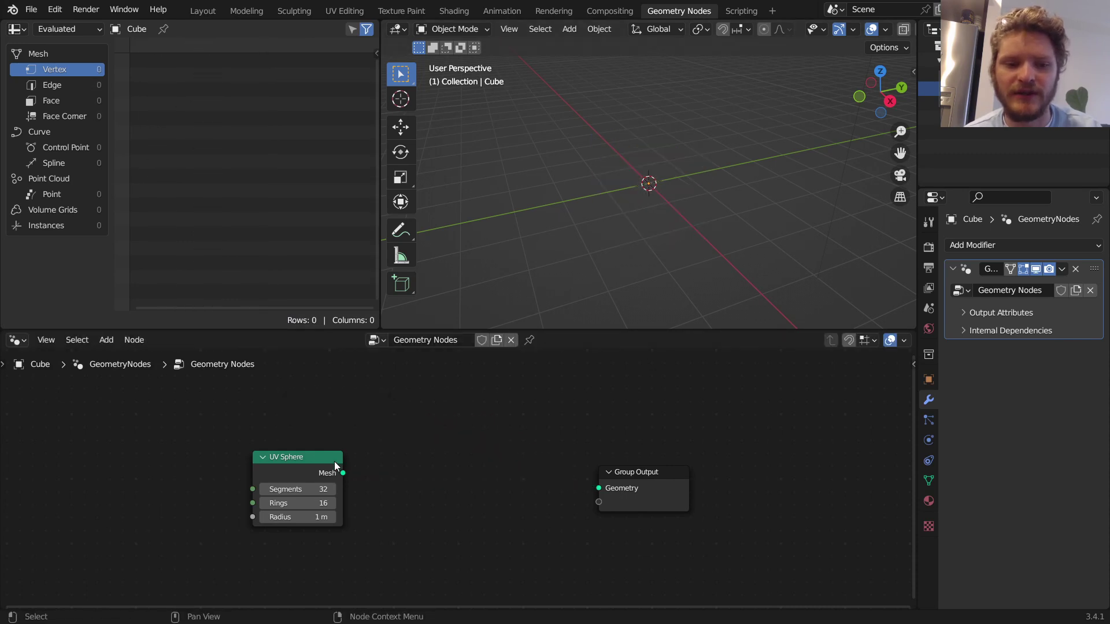
drag(343, 473, 588, 488)
mouse_move(279, 465)
mouse_down()
mouse_move(315, 466)
mouse_move(289, 466)
mouse_up()
key(ctrl+z)
key(ctrl+z)
key(ctrl+z)
key(ctrl+z)
Switch the Group Output's source between the UV Sphere and the Group Input by replacing and cutting links, finishing with the UV Sphere connected.
drag(600, 490, 487, 397)
drag(343, 473, 599, 488)
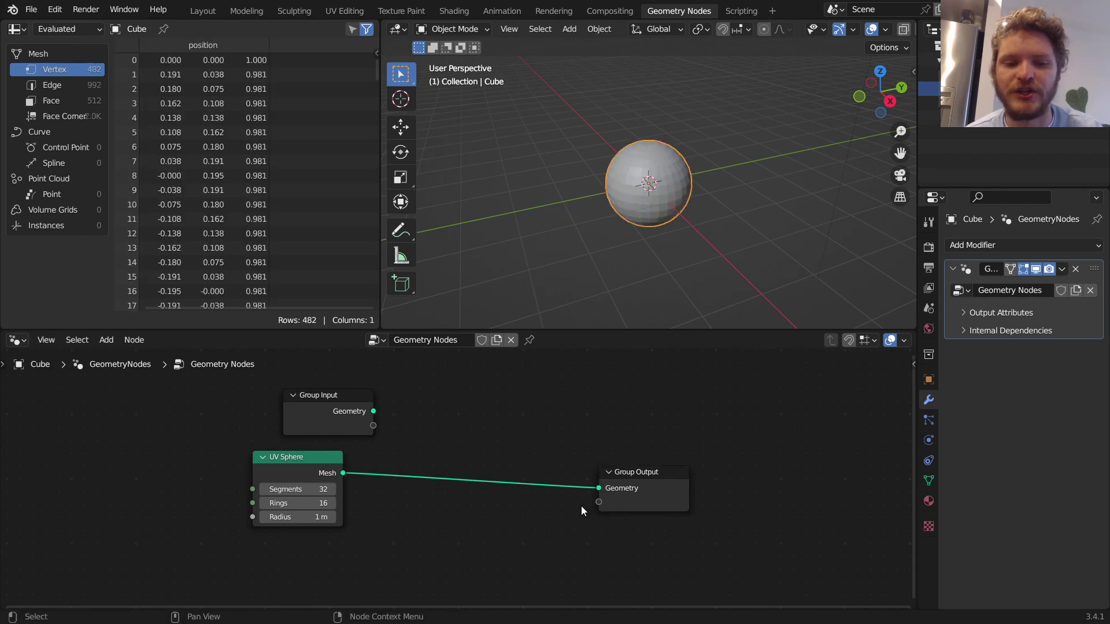
ctrl+right_drag(512, 547, 386, 428)
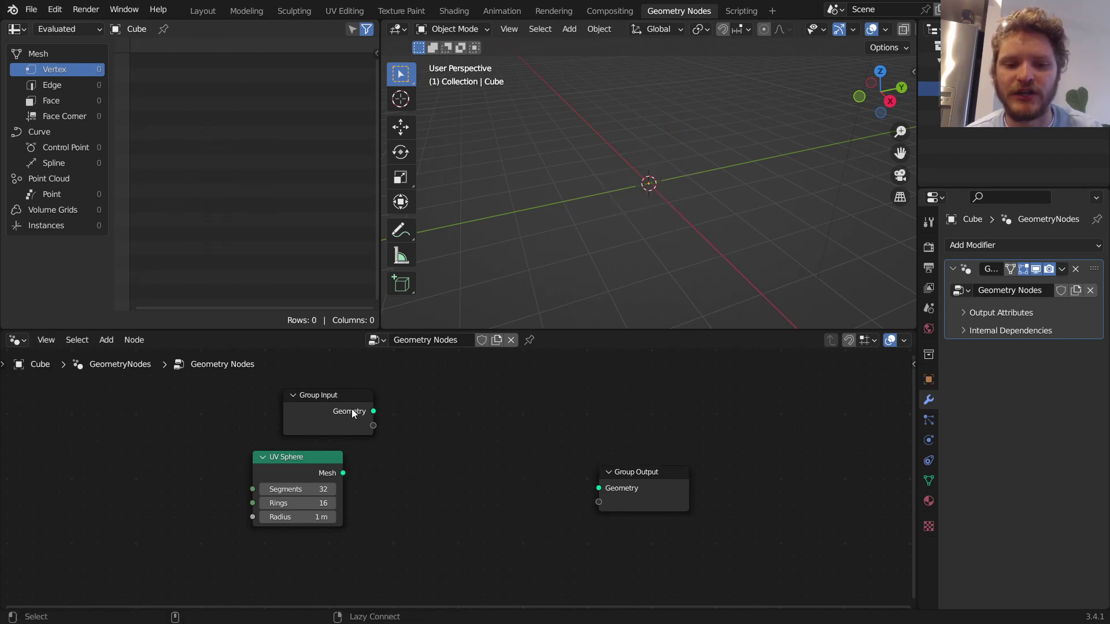
drag(353, 409, 601, 488)
ctrl+right_drag(540, 380, 507, 577)
drag(341, 473, 663, 476)
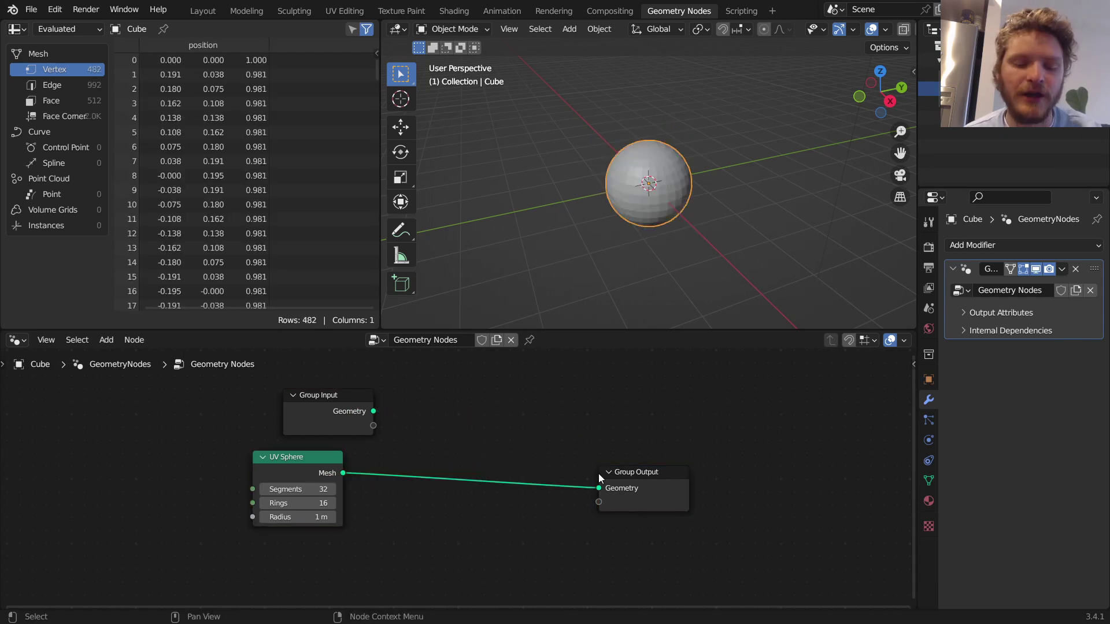
Insert a reroute on the link into the Group Output and alternate its source between the Group Input and UV Sphere using Lazy Connect.
shift+right_drag(502, 532, 519, 424)
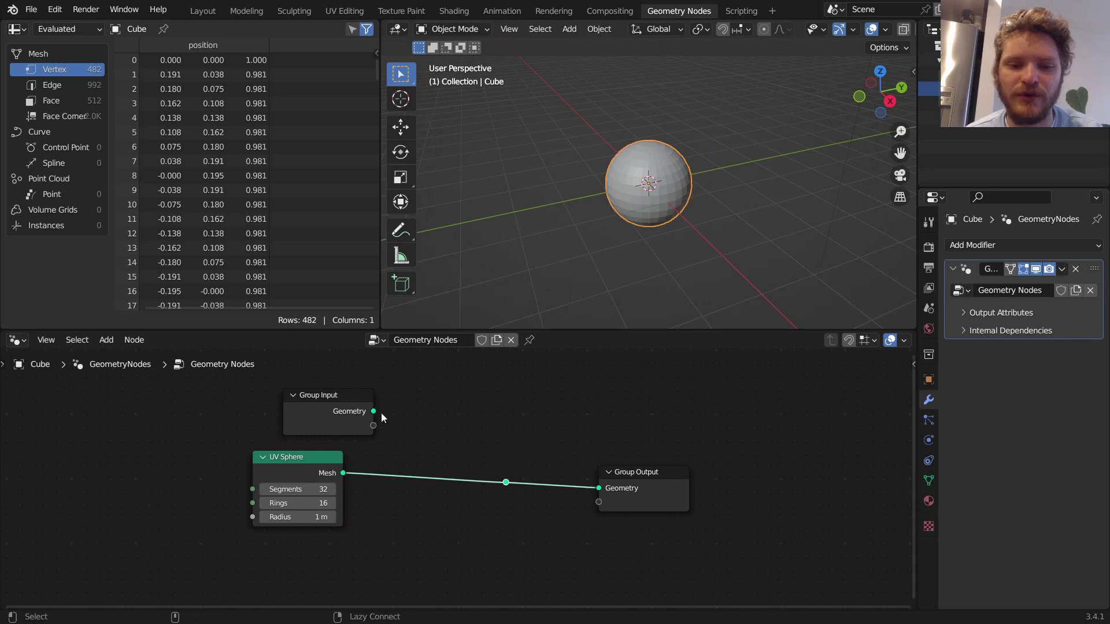
alt+right_drag(367, 407, 504, 480)
alt+right_drag(329, 481, 506, 478)
alt+right_drag(363, 402, 509, 477)
Combine the UV Sphere and Group Input through a Join Geometry node feeding the reroute, and position it between the nodes.
alt+right_drag(332, 476, 352, 413)
drag(477, 423, 451, 438)
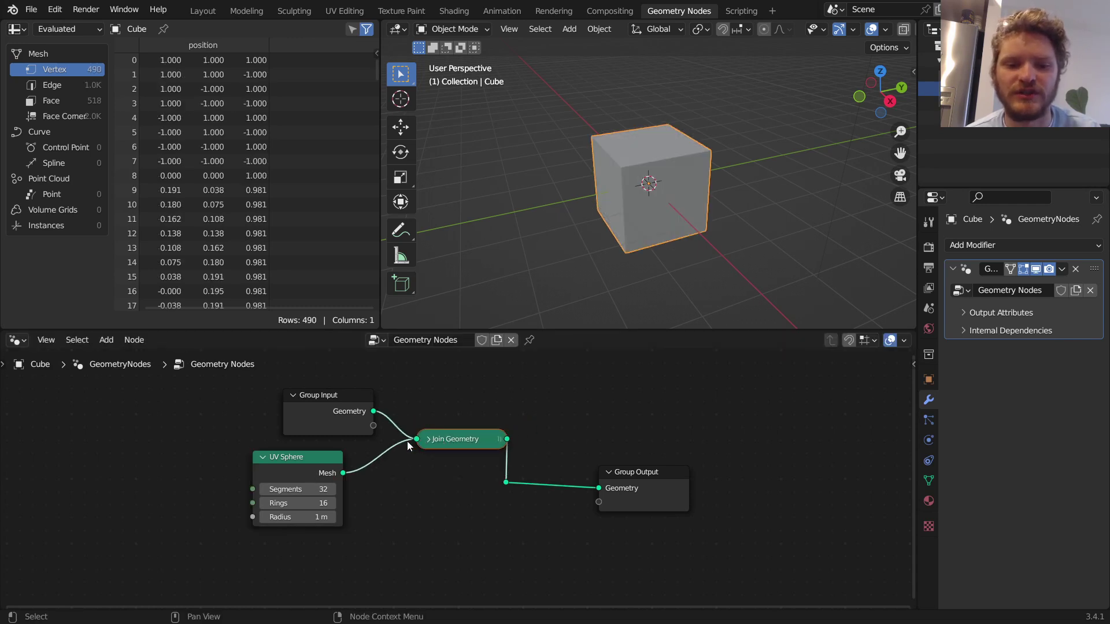
Insert a Transform node between the UV Sphere and Join Geometry and set its Translation X to 2.8 m.
drag(301, 457, 197, 468)
key(shift+a)
click(174, 281)
text(tr)
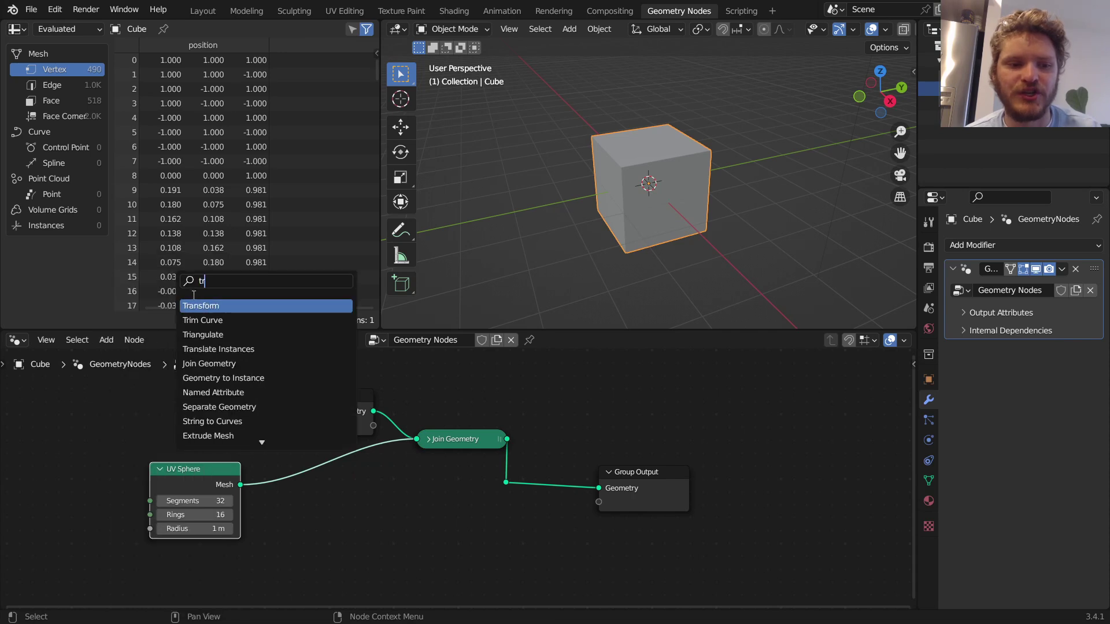
click(197, 302)
click(289, 465)
drag(324, 511, 486, 511)
middle_drag(384, 468, 426, 474)
middle_drag(687, 210, 728, 207)
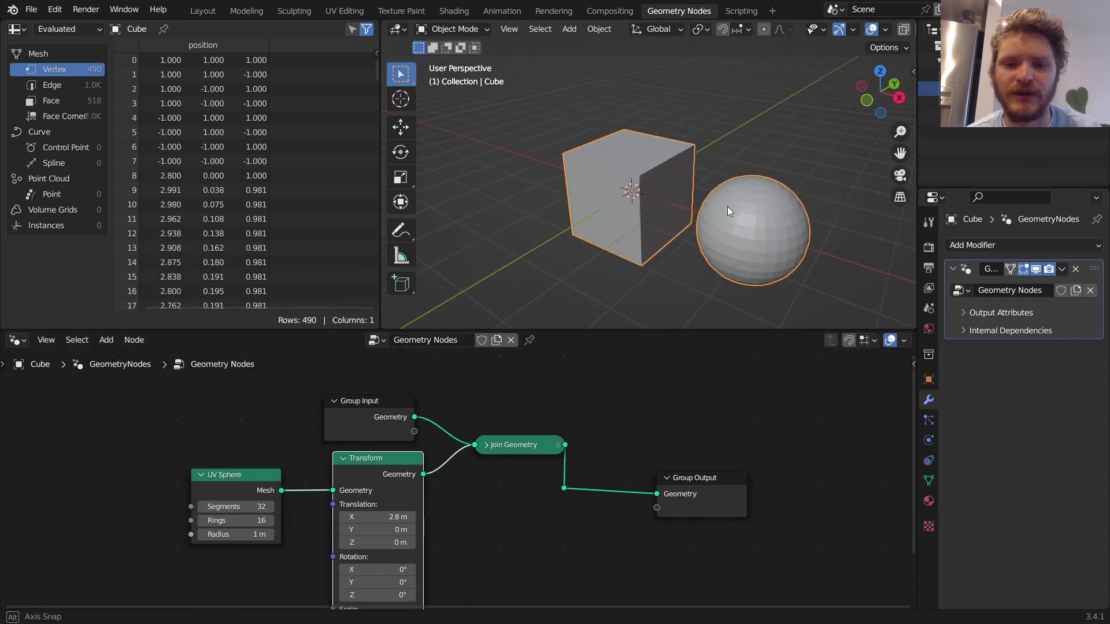
Try dissolving the Join Geometry node and alternating the reroute's source between the Transform and Group Input, and undo this.
click(511, 445)
key(ctrl+x)
alt+right_drag(417, 476, 557, 484)
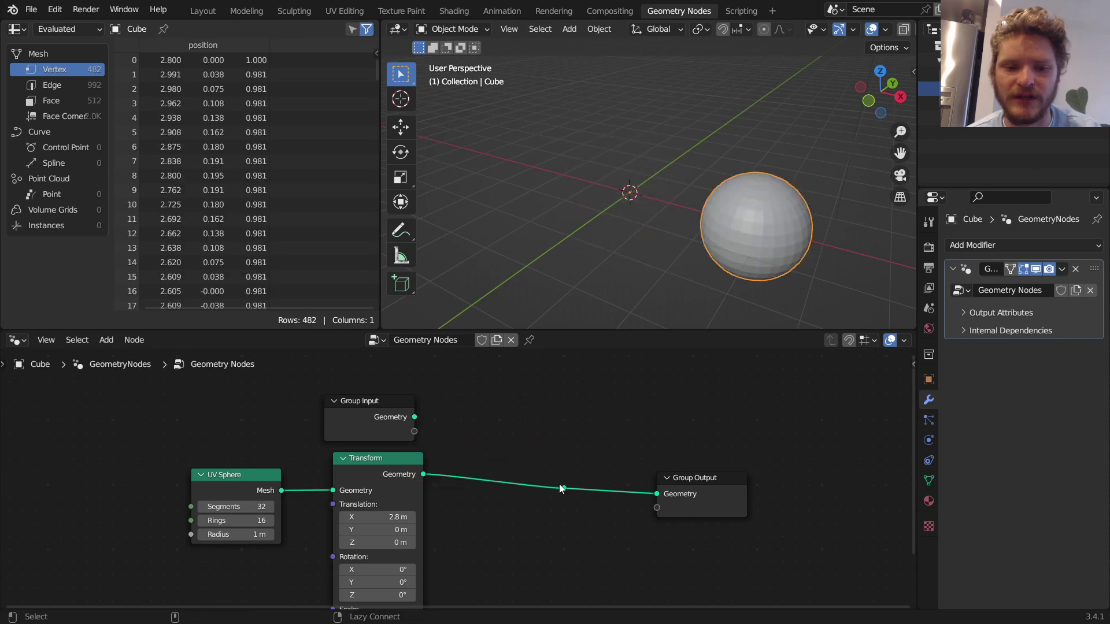
alt+right_drag(379, 427, 534, 429)
alt+right_drag(404, 481, 516, 497)
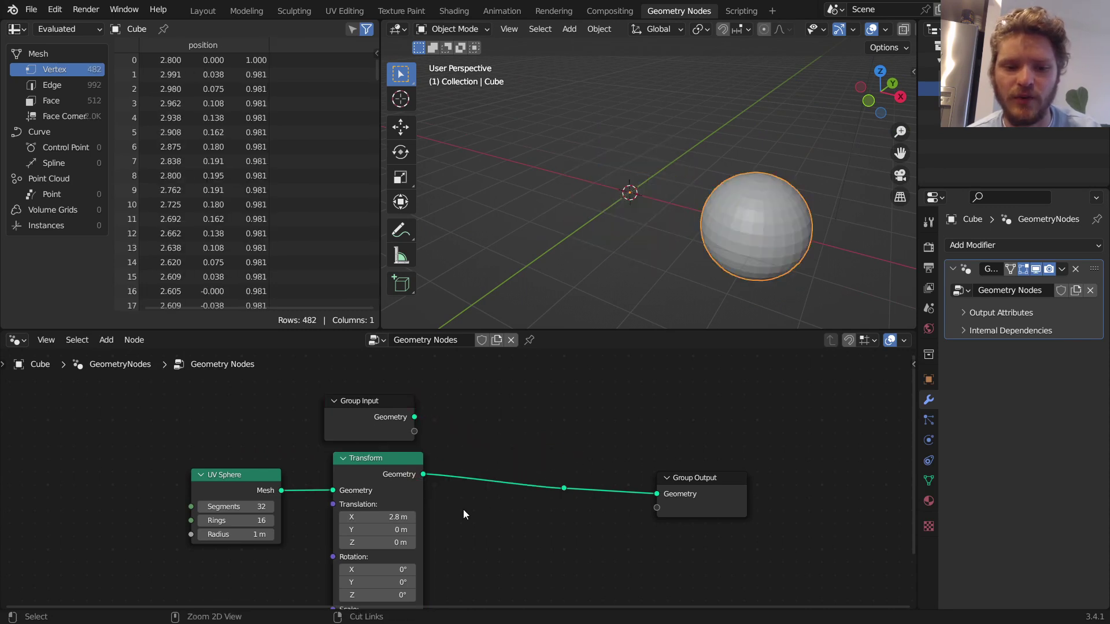
key(ctrl+z)
key(ctrl+z)
Dissolve the Join Geometry node and the reroute, keeping the Group Input connected to the Group Output.
key(ctrl+x)
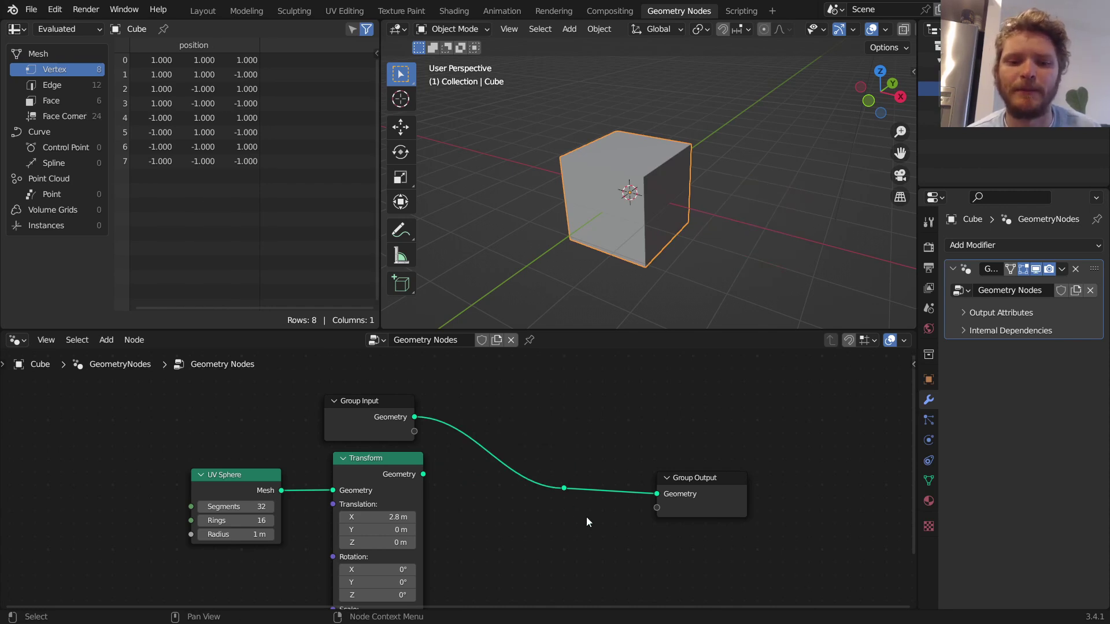
drag(586, 517, 529, 451)
key(ctrl+x)
Look up the Node Wrangler add-on in the preferences by searching for "node w", and close the preferences.
click(55, 9)
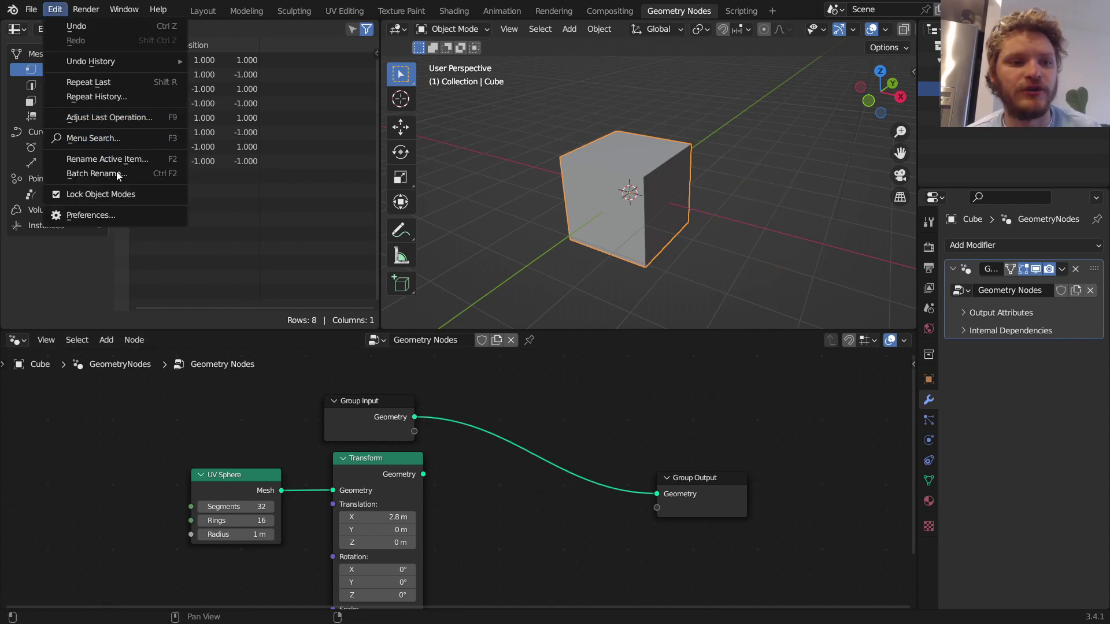
click(120, 216)
click(385, 59)
text(node w)
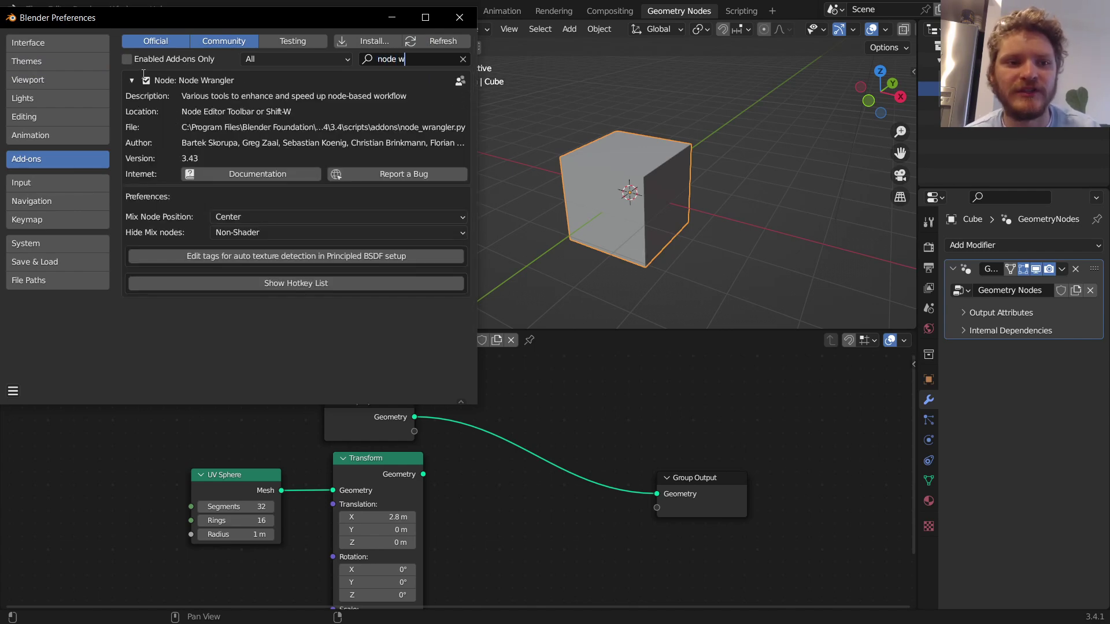
click(459, 17)
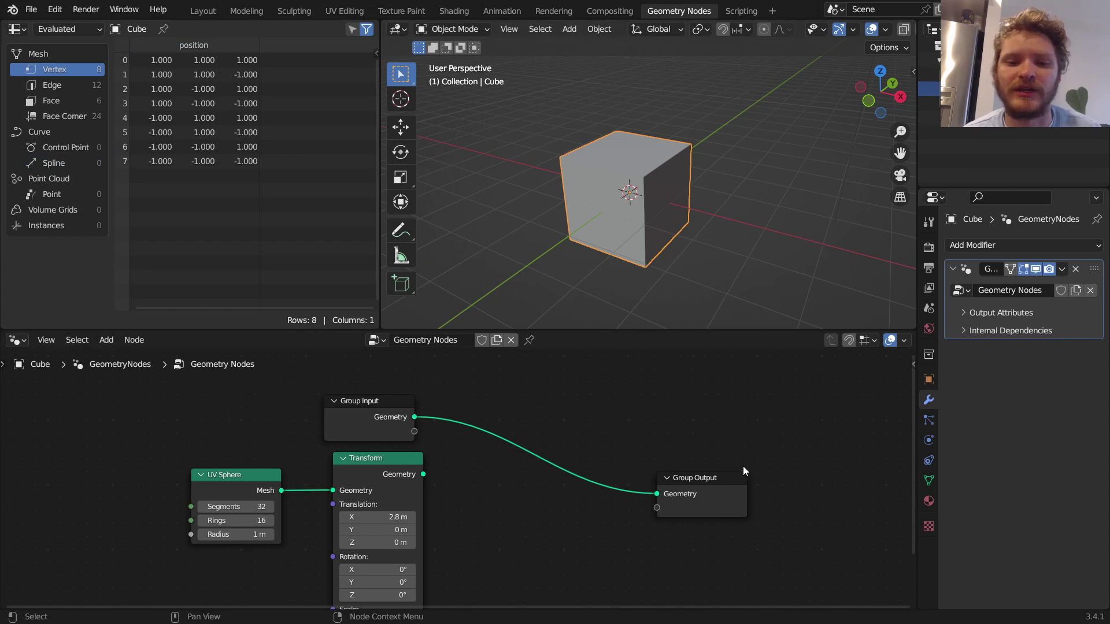
Cut the link between the Group Input and Group Output twice, undoing the cut each time.
middle_drag(558, 452, 530, 465)
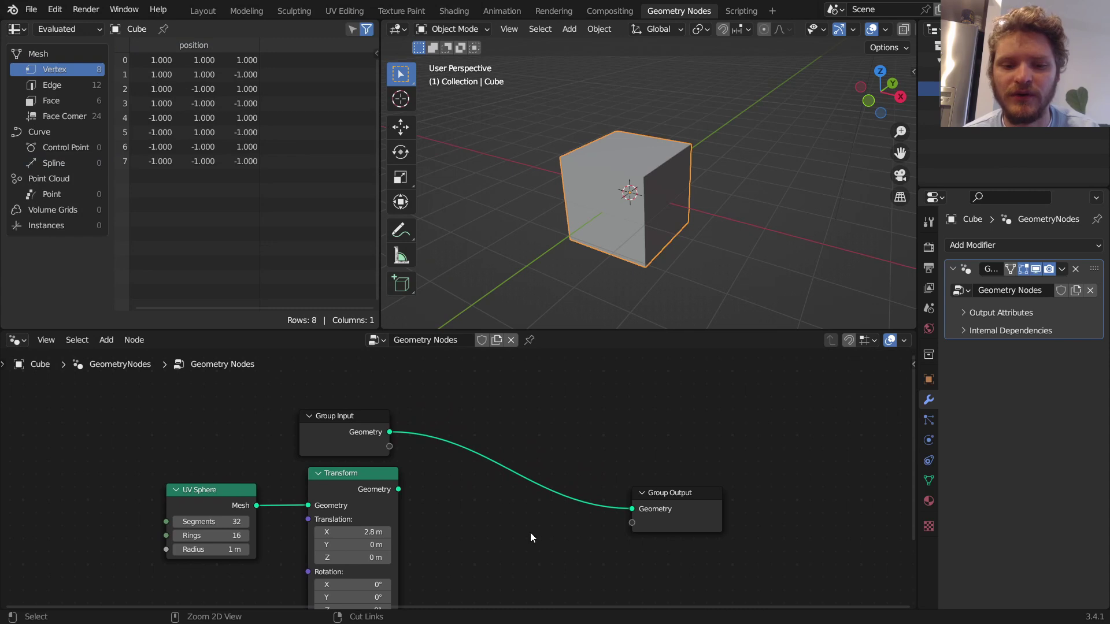
ctrl+right_drag(527, 546, 528, 350)
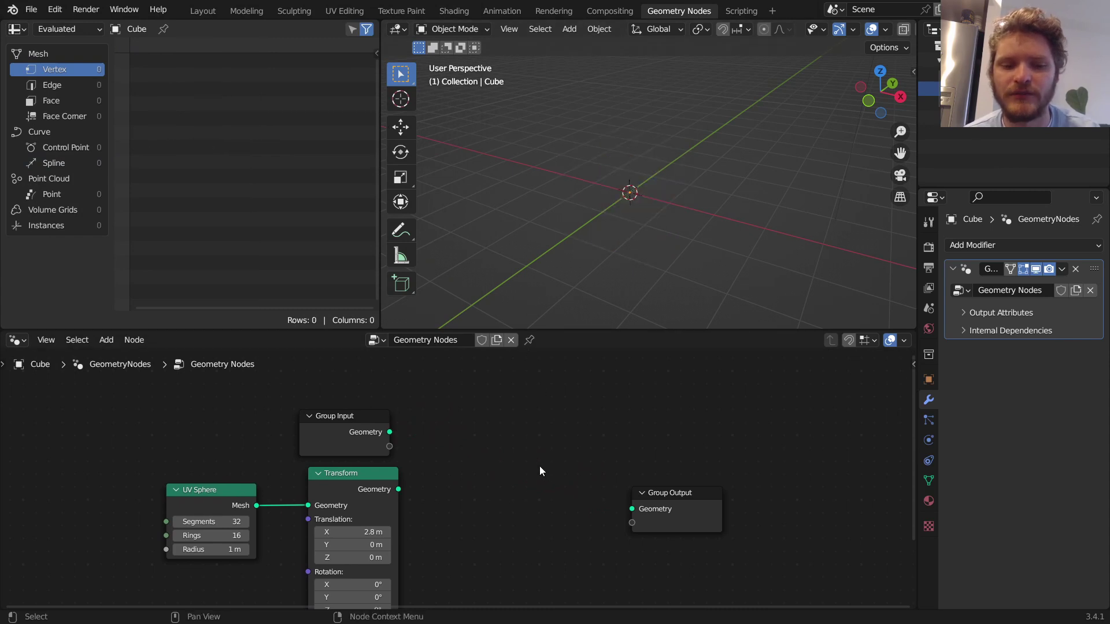
key(ctrl+z)
ctrl+right_drag(534, 496, 546, 401)
key(ctrl+z)
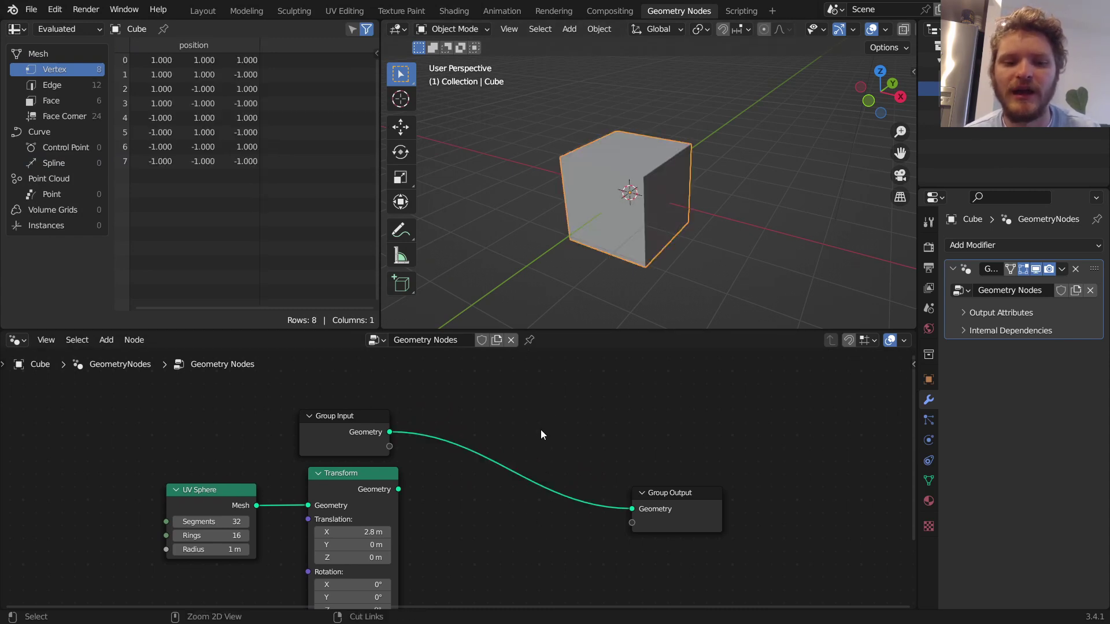
Try linking the Transform node to the Group Output in place of the Group Input, and restore the Group Input link.
ctrl+right_drag(563, 524, 549, 401)
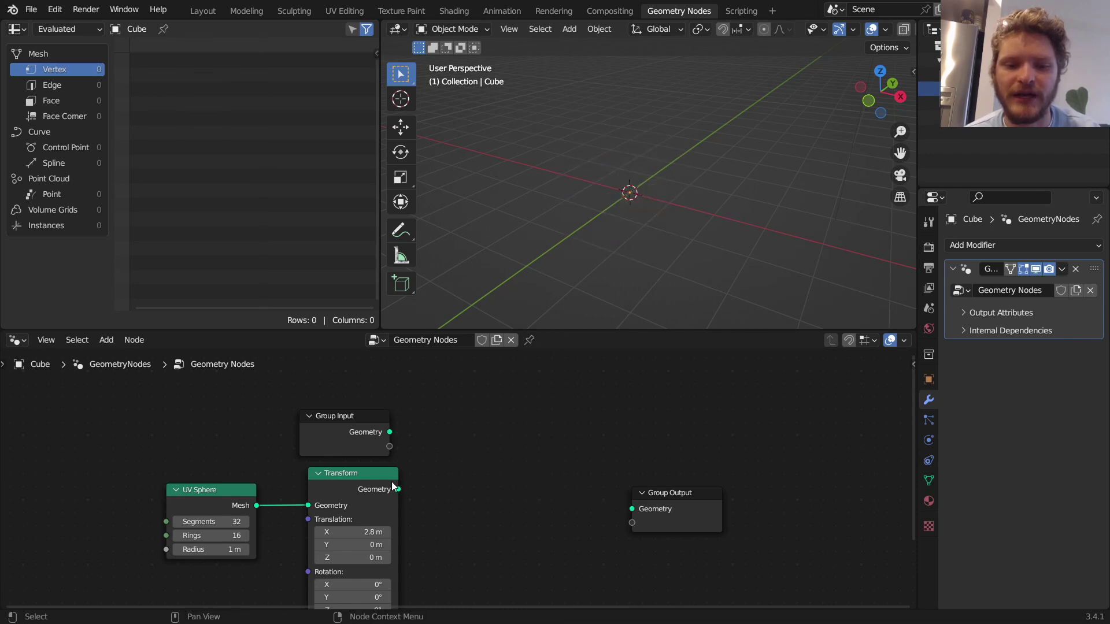
drag(390, 489, 633, 492)
key(ctrl+z)
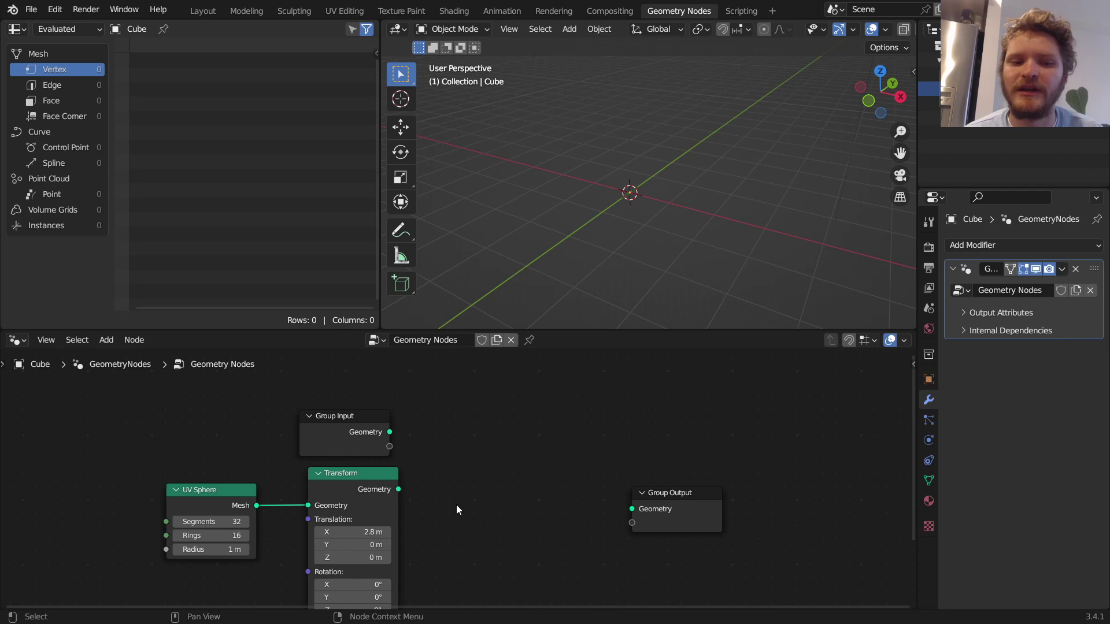
drag(390, 432, 632, 509)
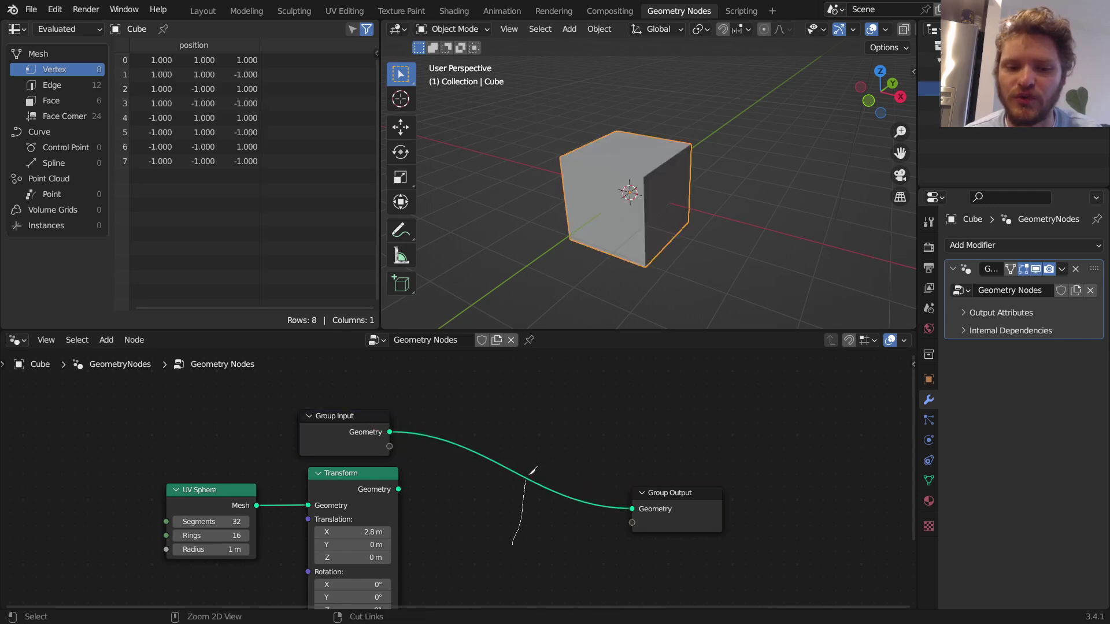
ctrl+right_drag(543, 405, 538, 413)
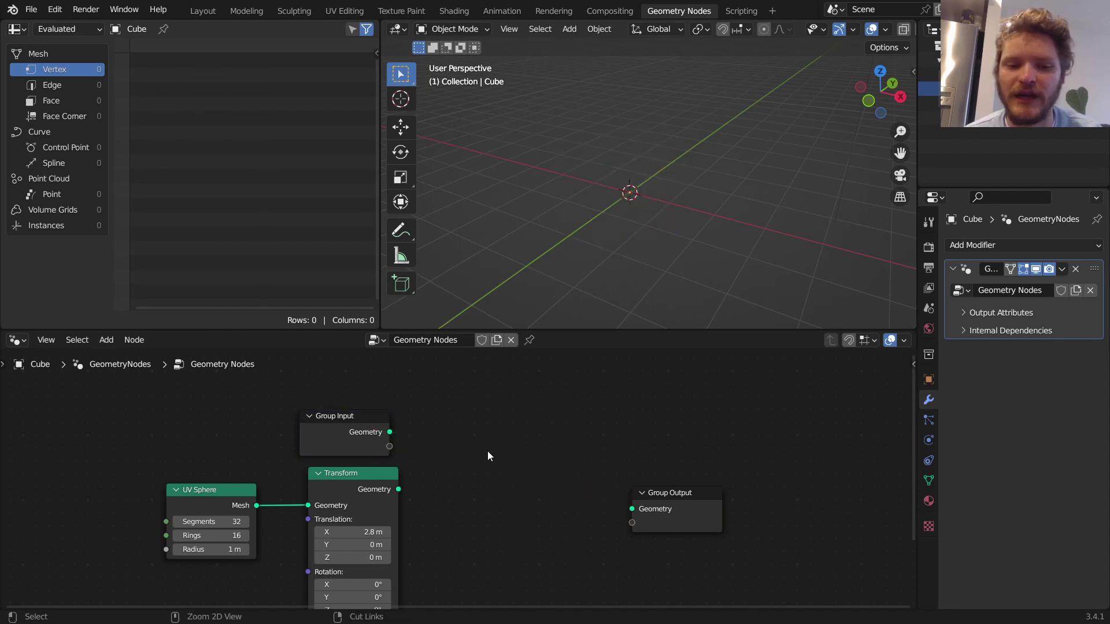
key(ctrl+z)
Add a reroute and a Join Geometry node combining the Transform and Group Input, and delete both with their links.
shift+right_drag(530, 530, 530, 448)
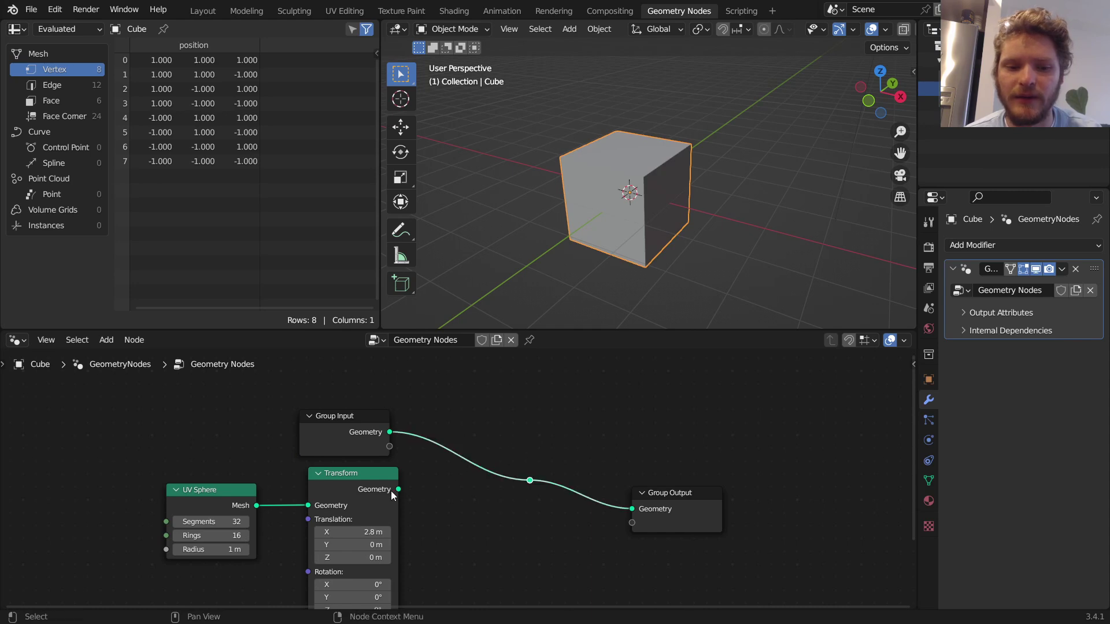
ctrl+shift+right_drag(381, 487, 375, 442)
drag(491, 446, 525, 435)
ctrl+right_drag(428, 382, 428, 383)
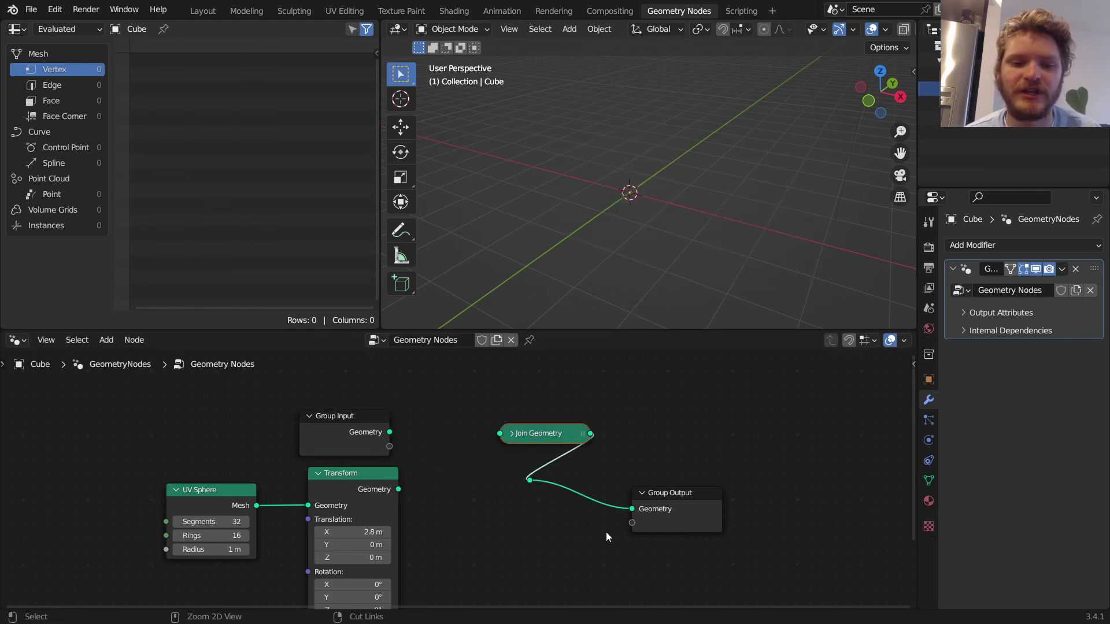
key(x)
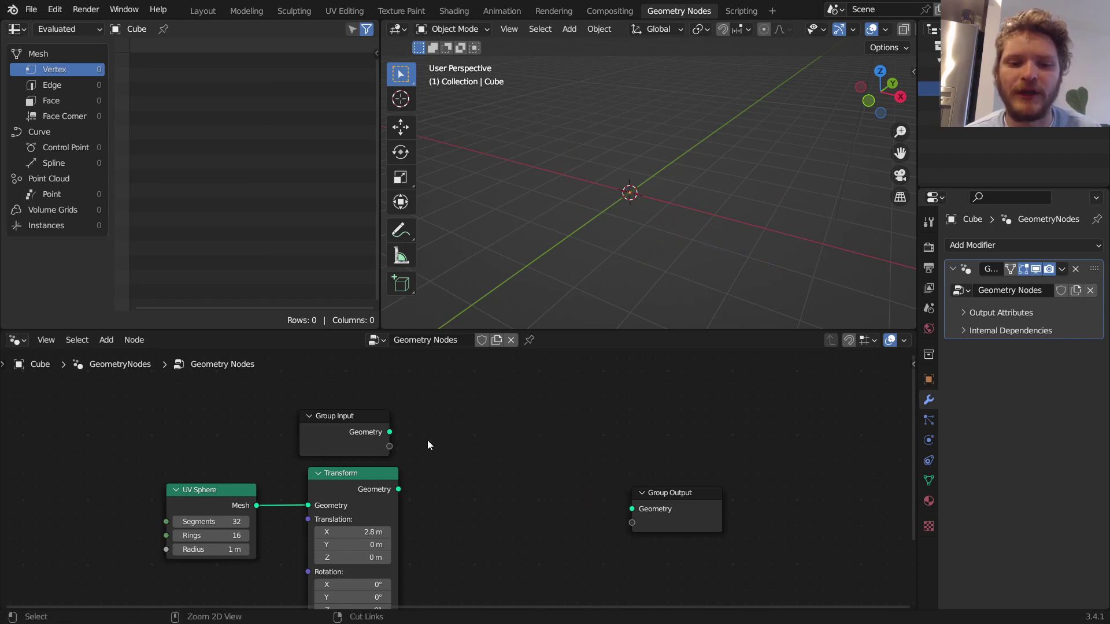
Connect first the Group Input and then the Transform to the Group Output, cutting each link again.
drag(390, 432, 632, 508)
ctrl+right_drag(558, 389, 557, 388)
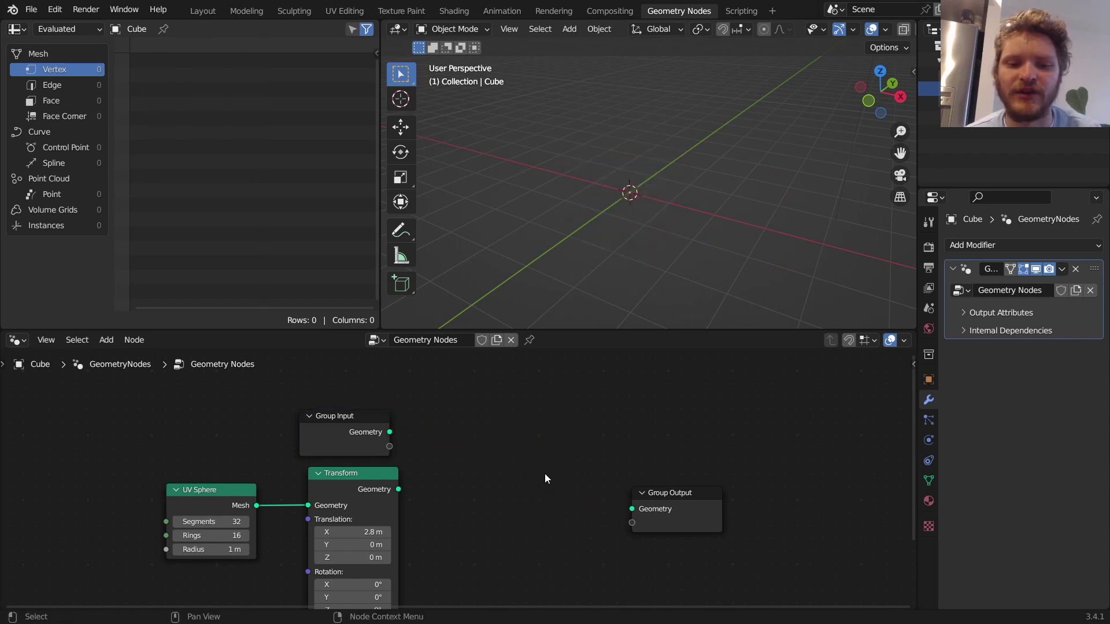
alt+right_drag(388, 485, 655, 495)
ctrl+right_drag(505, 493, 506, 505)
Lazy-connect the UV Sphere directly to the Group Output, and move the UV Sphere and Transform nodes apart to clear the link.
drag(215, 497, 152, 489)
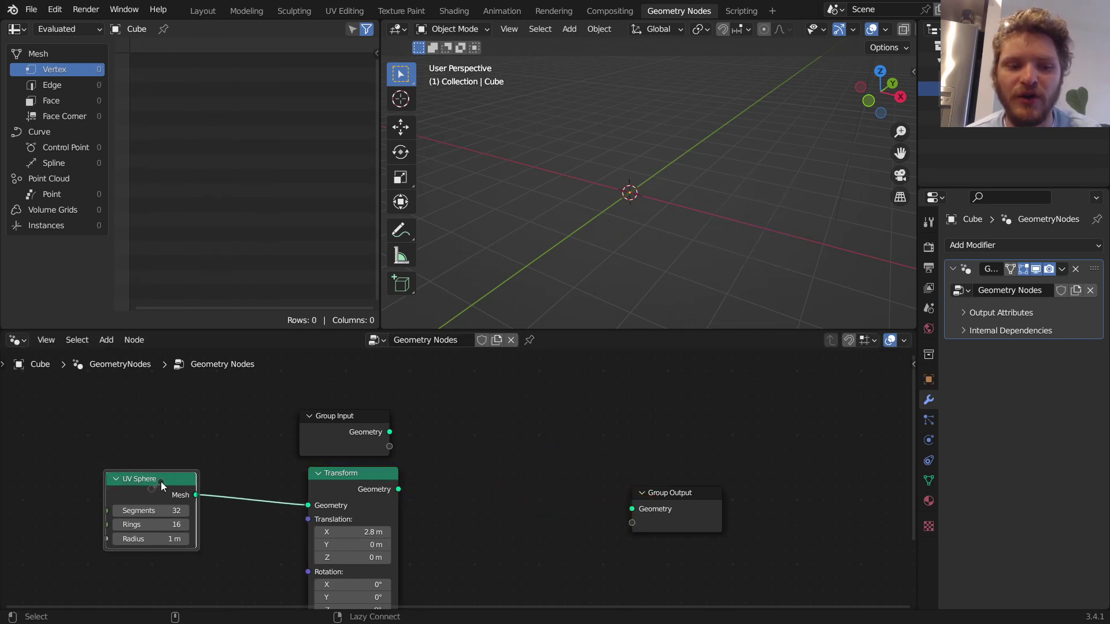
alt+right_drag(213, 414, 659, 497)
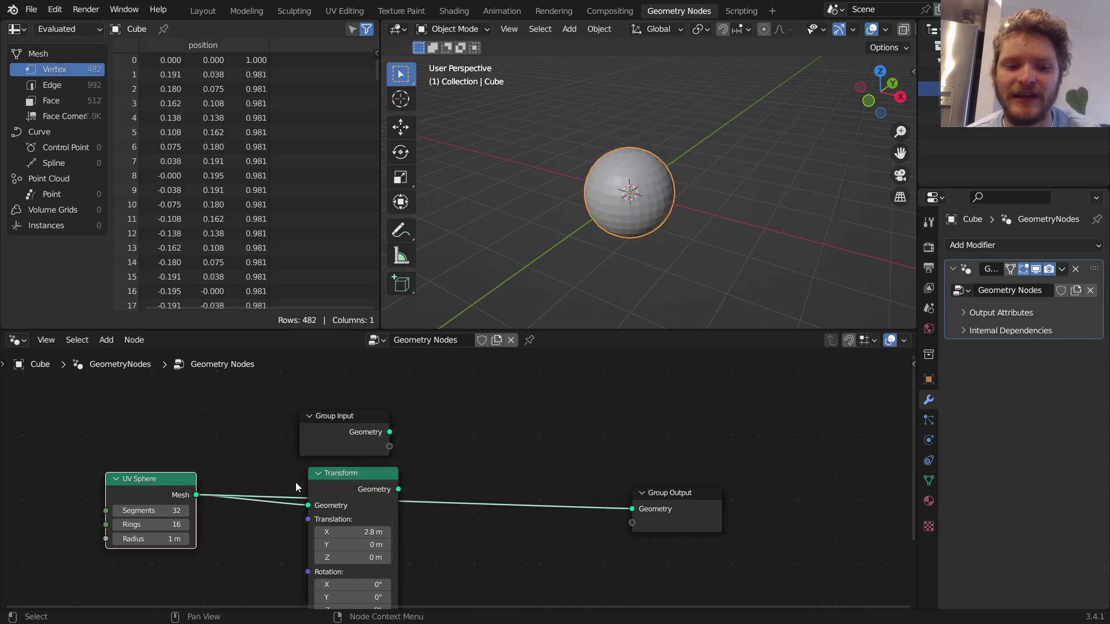
drag(347, 493, 309, 567)
middle_drag(329, 542, 304, 541)
Replace the UV Sphere's link to the Group Output with one from the Group Input, and cut that link.
ctrl+right_drag(489, 510, 462, 453)
alt+right_drag(348, 423, 614, 482)
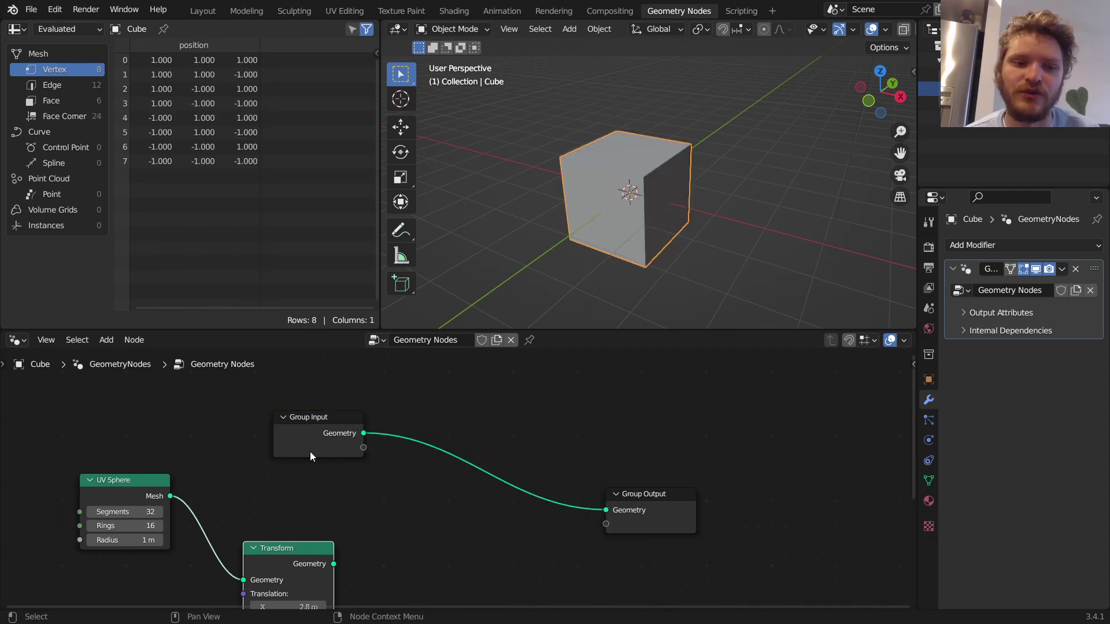
ctrl+right_drag(483, 501, 491, 462)
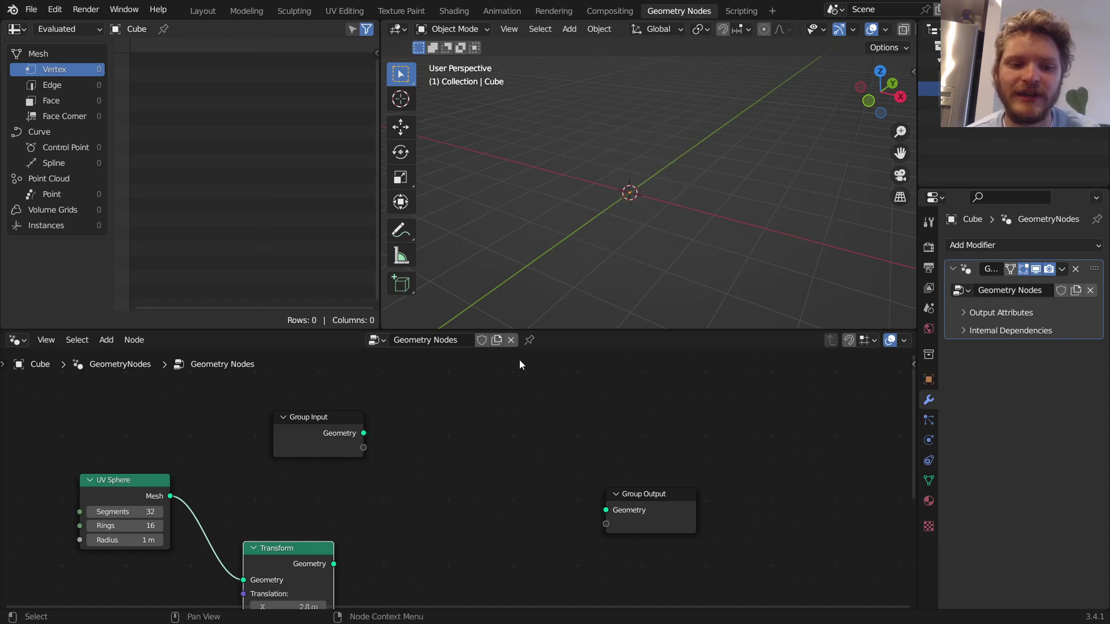
Lazy-connect first the UV Sphere and then the Transform to the Group Output, cutting each link again.
alt+right_drag(161, 496, 631, 505)
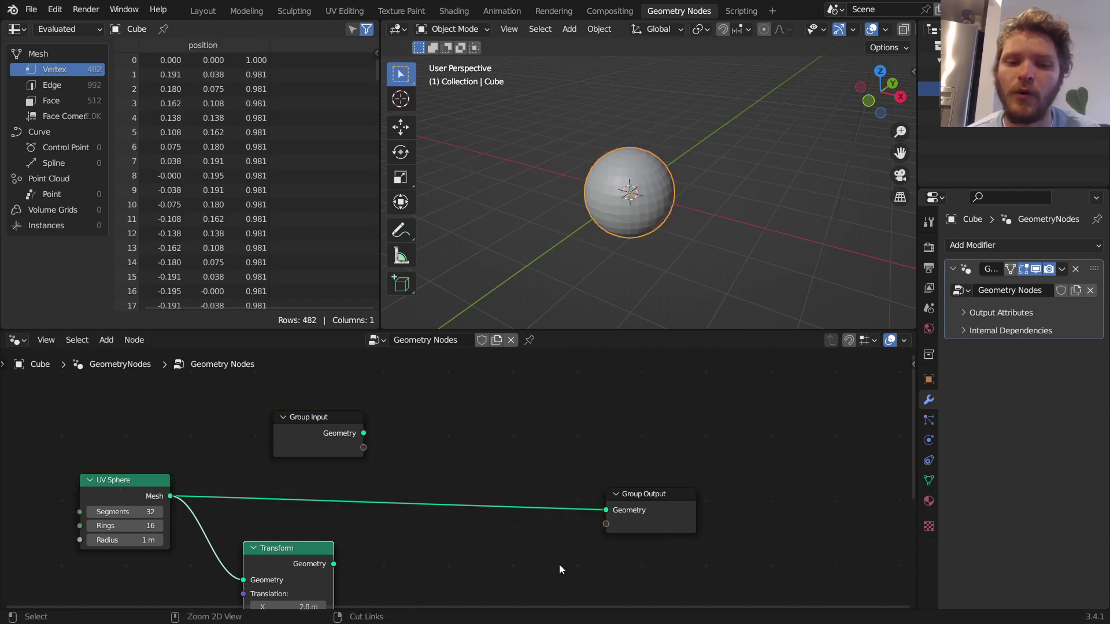
ctrl+right_drag(504, 587, 504, 500)
shift+scroll(397, 570, down, 2)
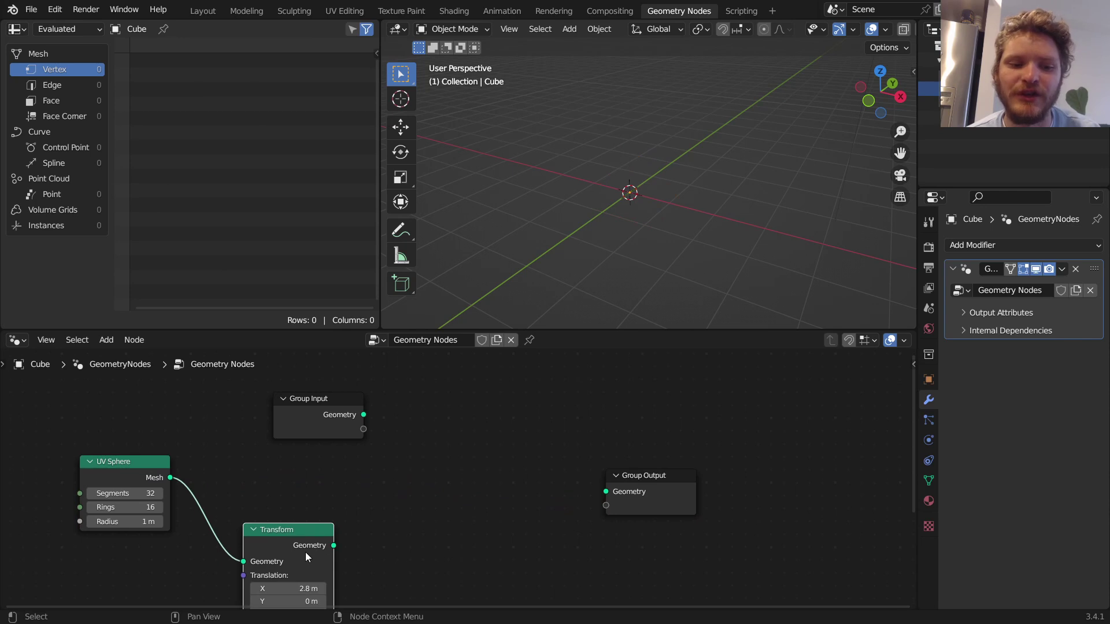
alt+right_drag(304, 547, 571, 505)
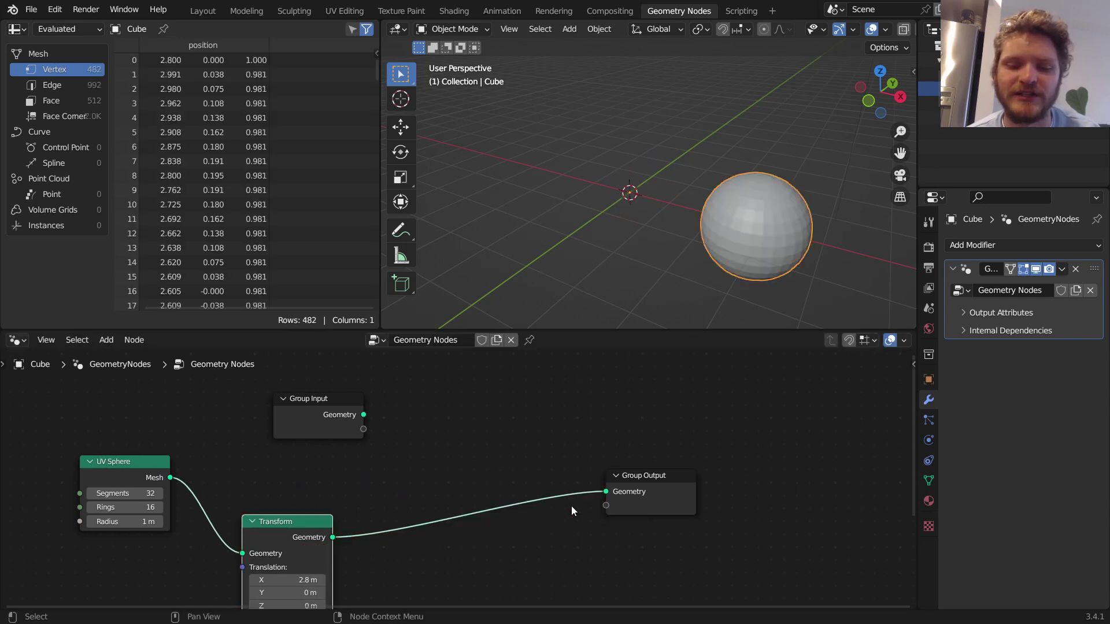
ctrl+right_drag(546, 589, 493, 440)
Lazy-connect the Group Input and then the UV Sphere to the Group Output, cutting each link again.
alt+right_drag(348, 407, 670, 486)
ctrl+right_drag(511, 460, 487, 408)
alt+right_drag(133, 485, 583, 514)
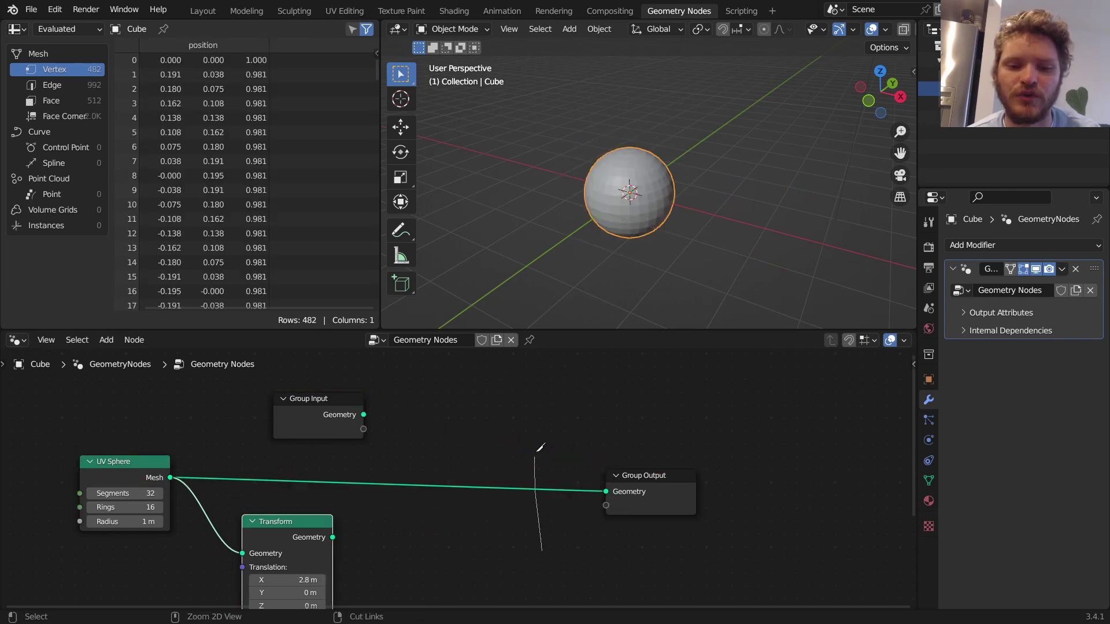
ctrl+right_drag(540, 432, 539, 433)
Move the Transform node slightly away from the UV Sphere and lazy-connect it to the Group Output.
drag(291, 523, 316, 510)
alt+right_drag(321, 518, 646, 499)
middle_drag(594, 526, 594, 515)
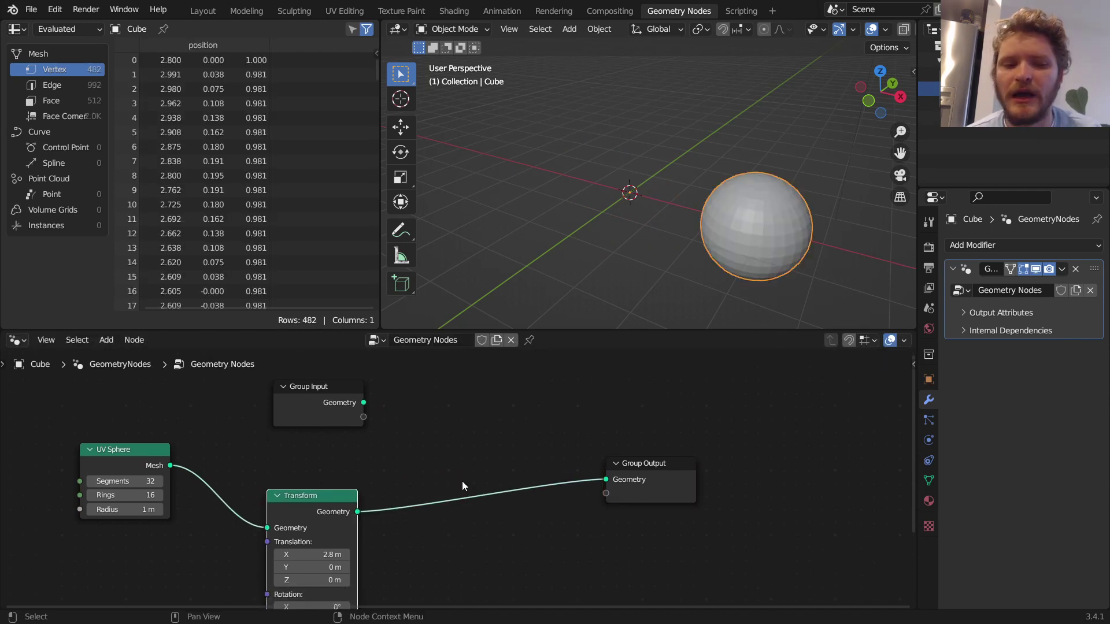
middle_drag(521, 464, 522, 484)
Cut the Transform's output link, try lazy-connecting the Group Input to the Group Output, and undo the last change.
ctrl+right_drag(518, 543, 489, 491)
alt+right_drag(350, 416, 509, 503)
alt+right_drag(361, 524, 462, 454)
alt+right_drag(321, 417, 624, 494)
ctrl+right_drag(434, 413, 393, 486)
key(ctrl+z)
Repeat the lazy connection from the Group Input to the Group Output from slightly different points on both nodes.
alt+right_drag(355, 417, 368, 417)
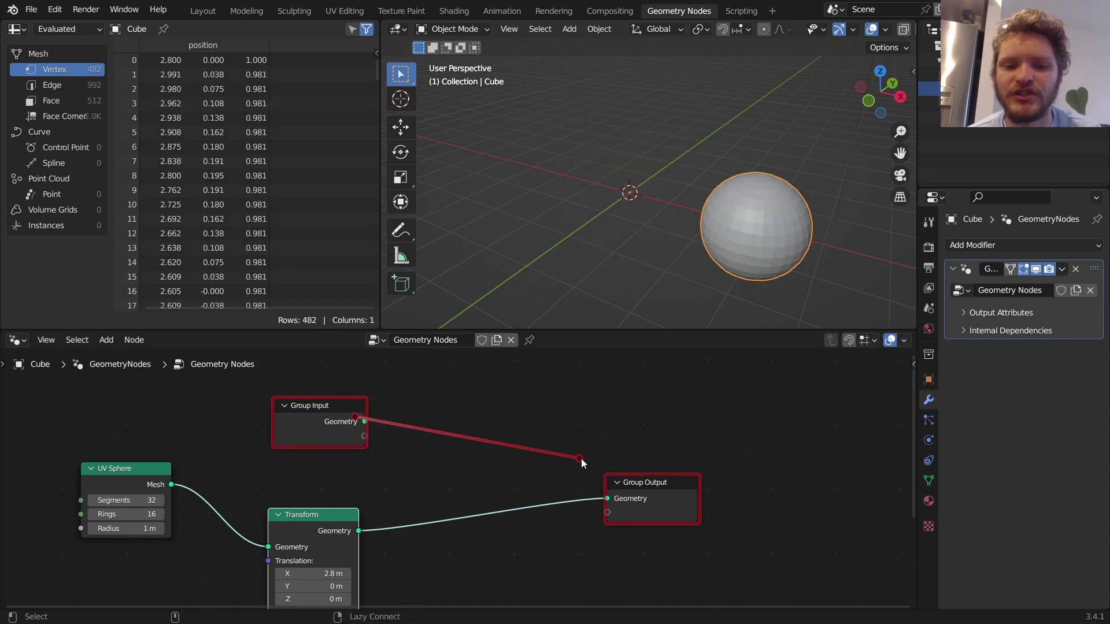
alt+right_drag(584, 461, 609, 478)
alt+right_drag(357, 422, 682, 497)
alt+right_drag(356, 424, 647, 481)
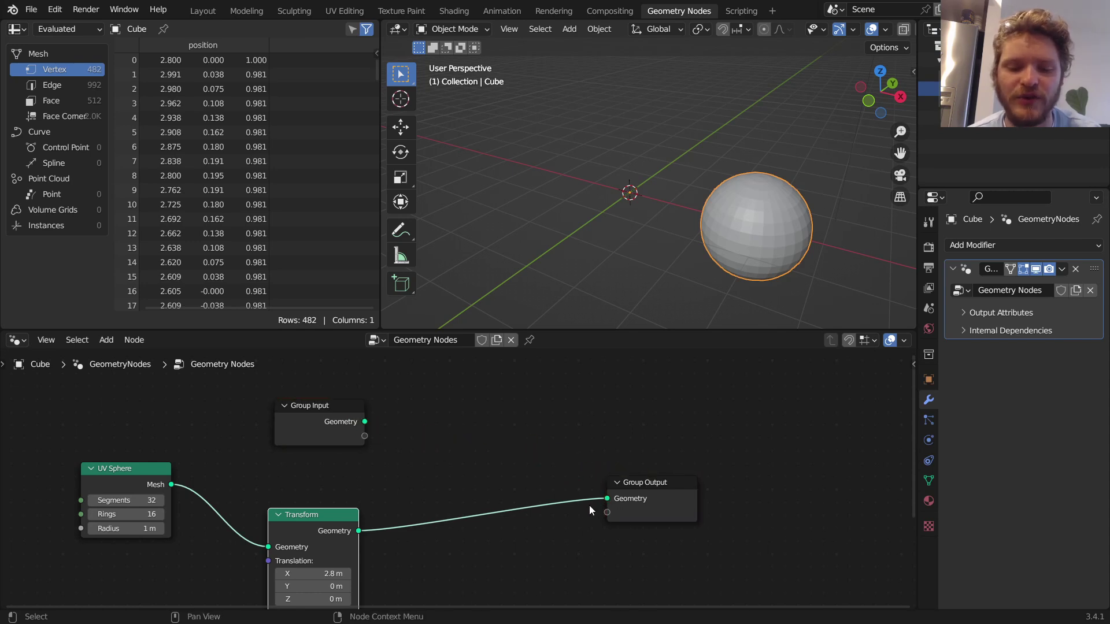
Try cutting the link and lazy-connecting the Group Input to the Group Output, and undo the last changes.
ctrl+right_drag(532, 453, 531, 454)
alt+right_drag(339, 422, 650, 525)
key(ctrl+z)
key(ctrl+z)
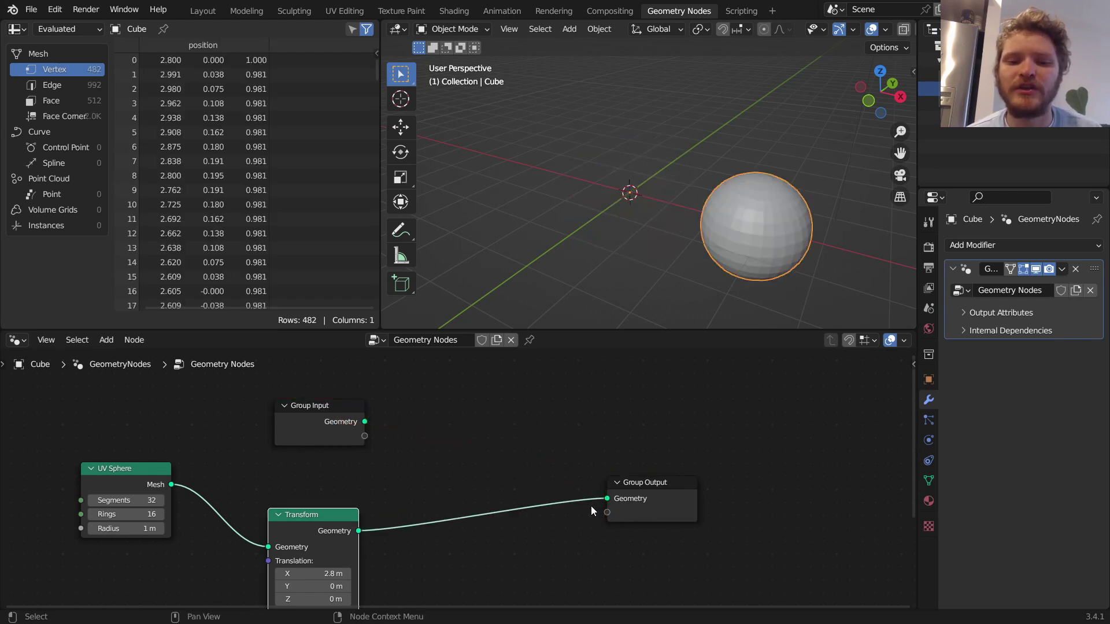
Add a Reroute node between the Transform and the Group Output, and dissolve it while keeping the link.
key(shift+a)
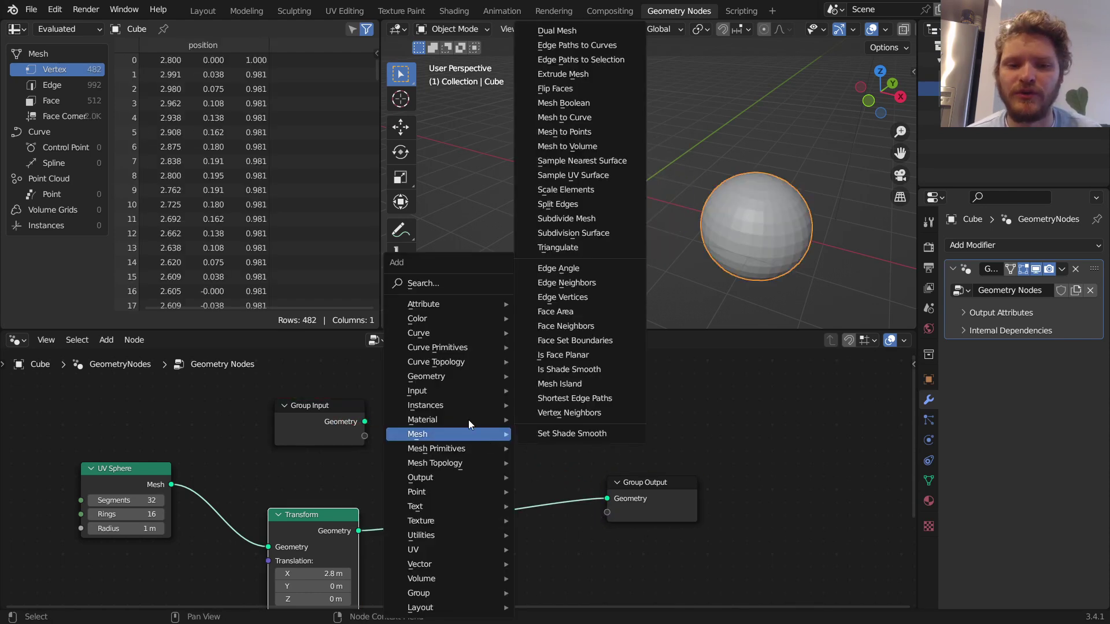
text(rerout)
key(Return)
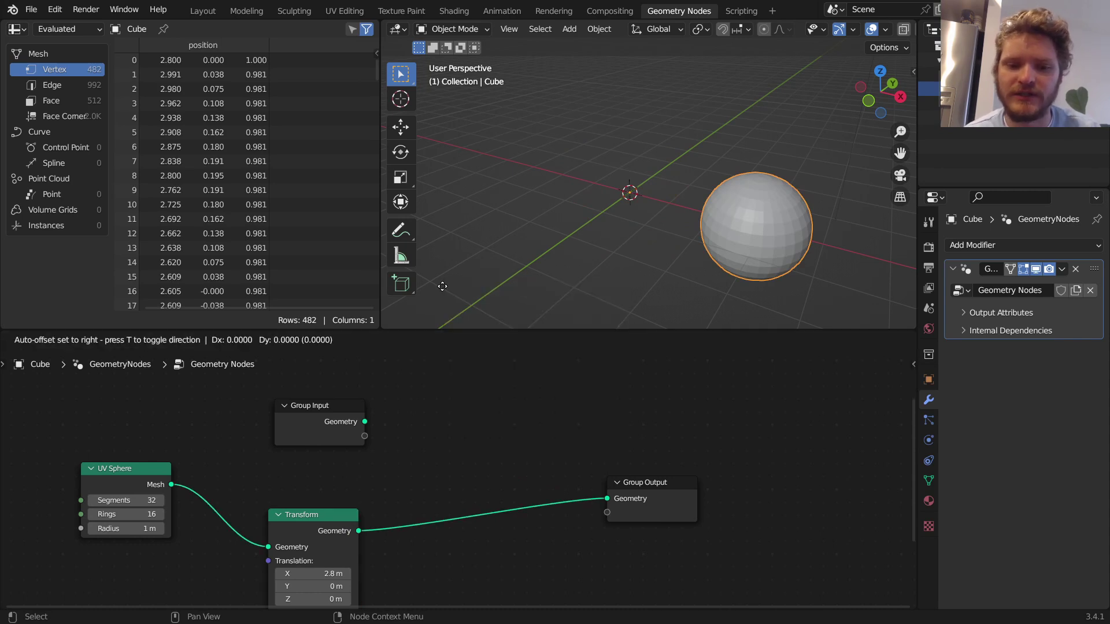
click(492, 453)
drag(359, 530, 607, 498)
drag(507, 484, 476, 425)
key(ctrl+x)
middle_drag(477, 521, 472, 485)
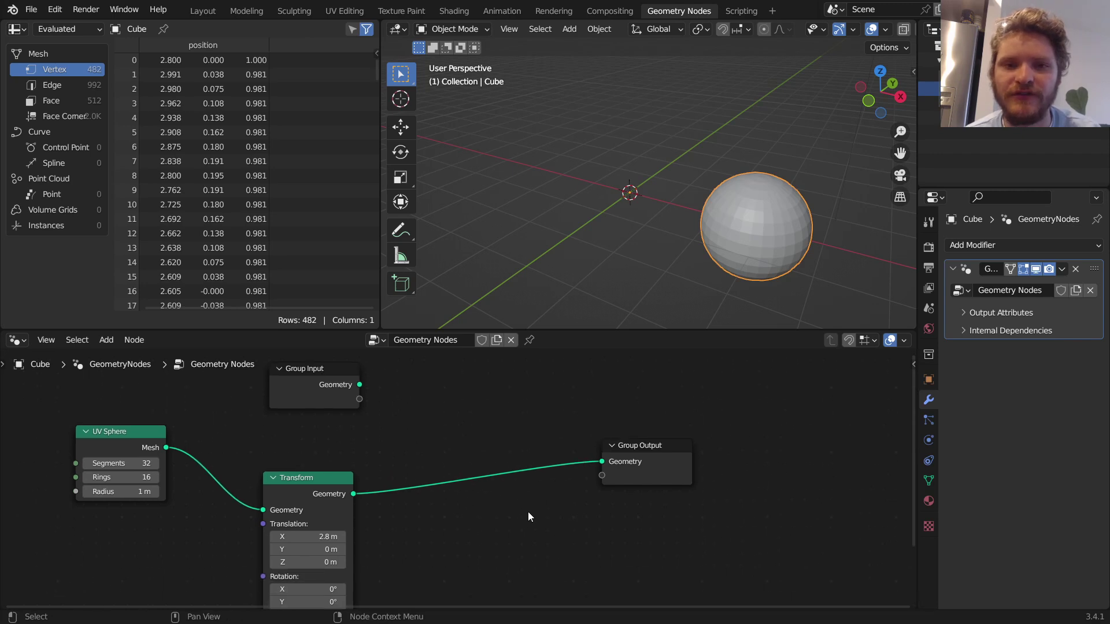
Draw a reroute across the Transform's output link, dissolve it, and draw a new one at the same spot.
shift+right_drag(497, 532, 501, 397)
key(ctrl+x)
shift+right_drag(495, 409, 495, 408)
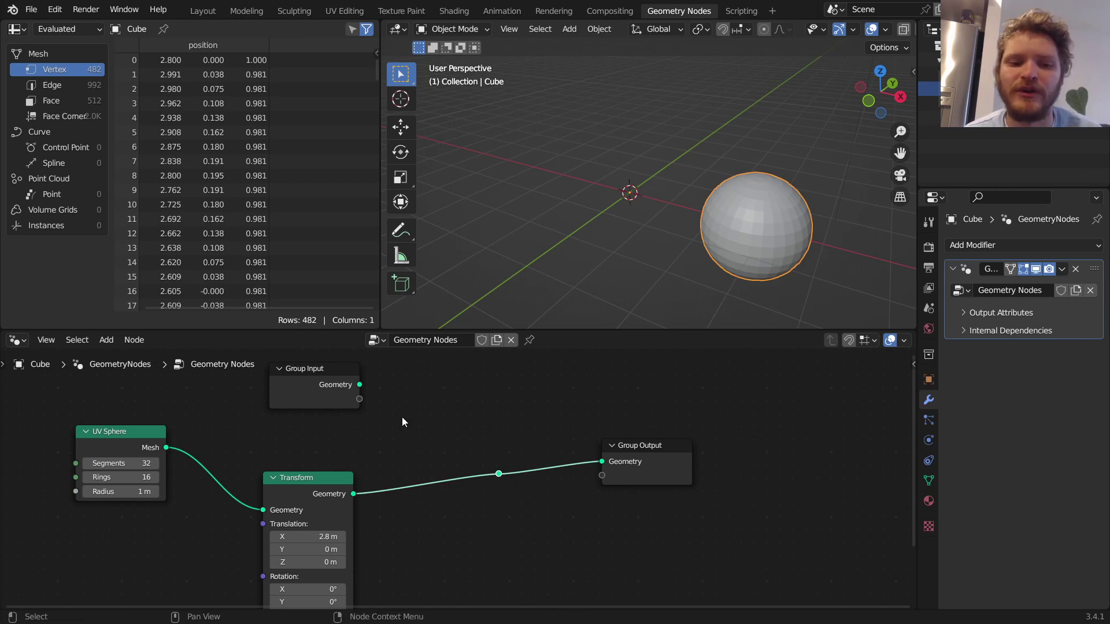
Lazy-connect the Group Input and the Transform to the reroute alternately, switching its source several times.
alt+right_drag(362, 385, 492, 470)
alt+right_drag(362, 492, 498, 474)
alt+right_drag(361, 387, 499, 474)
alt+right_drag(354, 494, 498, 474)
alt+right_drag(363, 398, 492, 469)
alt+right_drag(356, 492, 491, 475)
Draw a reroute on the link between the UV Sphere and the Transform, and spread the nodes apart.
shift+right_drag(182, 504, 219, 434)
middle_drag(227, 458, 311, 416)
drag(196, 401, 3, 452)
drag(291, 424, 108, 482)
click(108, 482)
Draw two more reroutes along the UV Sphere's link and move them to bend its path.
shift+right_drag(238, 529, 250, 466)
middle_drag(347, 479, 478, 414)
key(g)
click(324, 571)
shift+right_drag(409, 557, 374, 419)
key(g)
click(432, 524)
Undo the reroutes and node moves until the Transform links directly to the Group Output again.
middle_drag(325, 470, 282, 554)
key(ctrl+z)
key(ctrl+z)
key(ctrl+z)
key(ctrl+z)
key(ctrl+z)
key(ctrl+z)
key(ctrl+z)
key(ctrl+z)
middle_drag(604, 452, 543, 500)
key(ctrl+z)
Add a Join Geometry node between the Group Input and the Group Output, above the Transform's link.
drag(411, 408, 392, 421)
key(shift+a)
text(join)
click(559, 324)
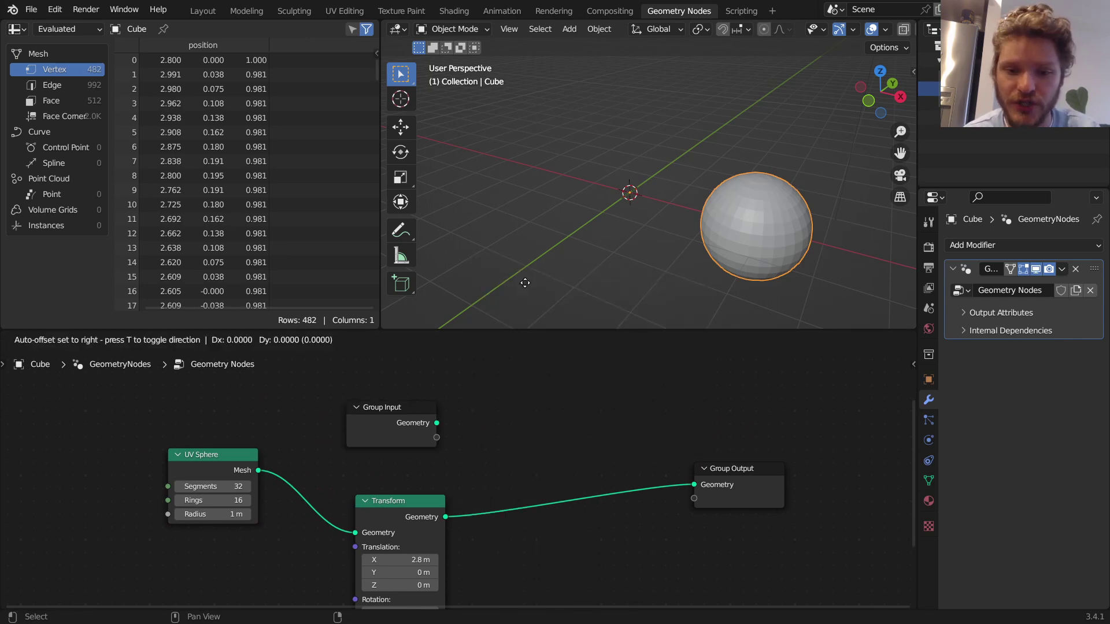
click(510, 423)
Connect the Group Input and the Transform into Join Geometry, and link its output to the Group Output in place of the Transform's link.
drag(432, 422, 517, 444)
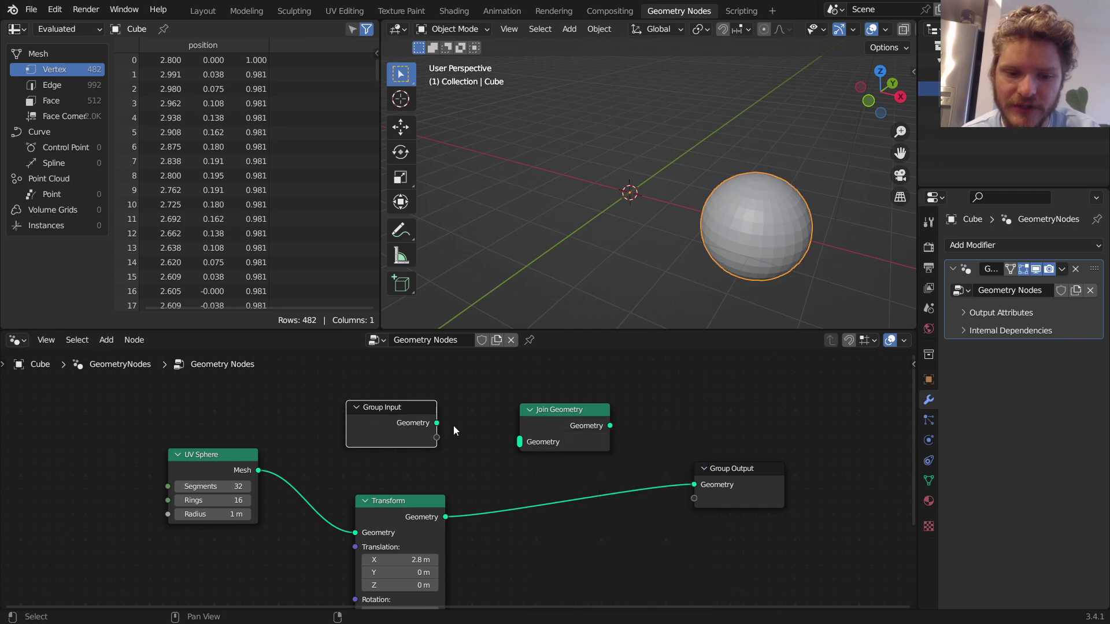
drag(436, 425, 519, 441)
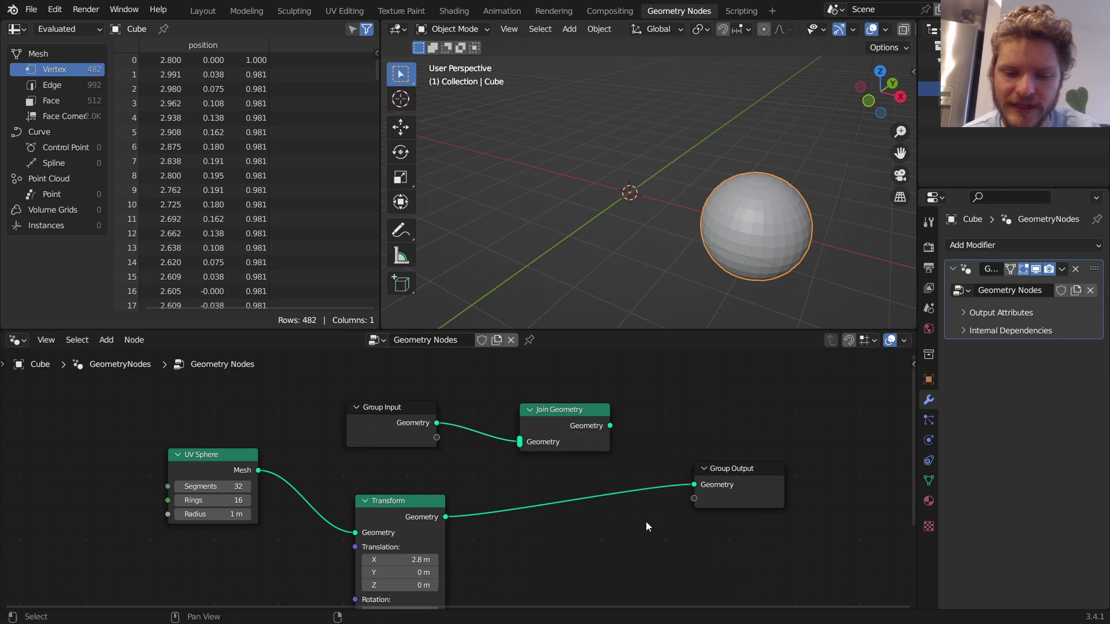
ctrl+right_drag(647, 522, 613, 456)
alt+shift+click(598, 427)
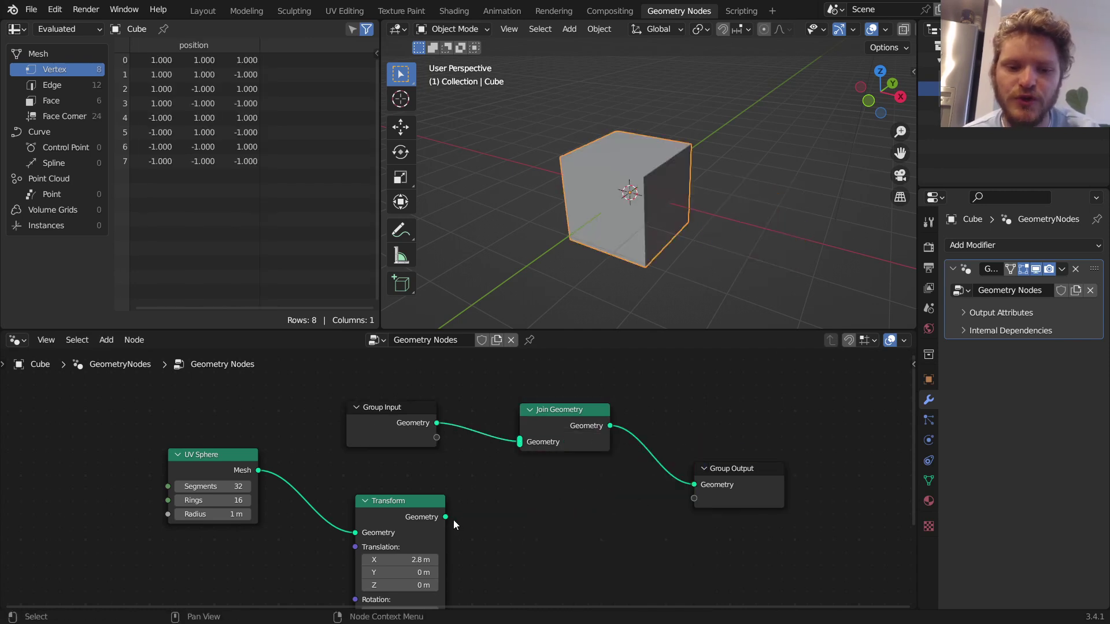
drag(453, 519, 522, 450)
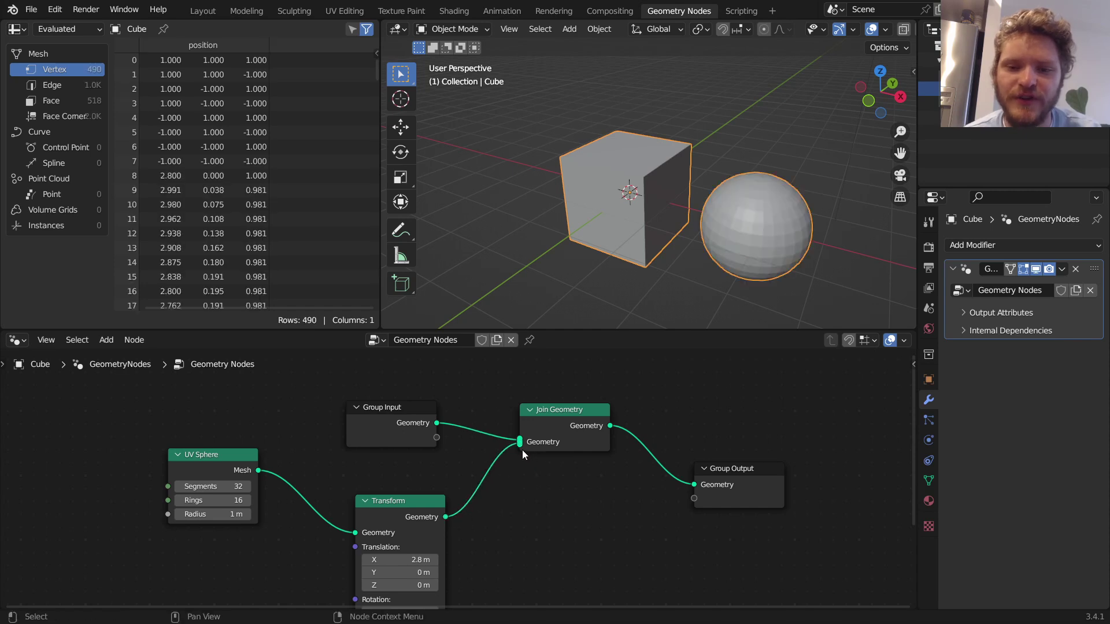
Link the UV Sphere to Join Geometry and insert a duplicate of the Transform node on that link.
drag(259, 471, 516, 447)
middle_drag(319, 460, 431, 440)
drag(322, 450, 186, 459)
drag(518, 499, 506, 554)
key(shift+d)
click(389, 404)
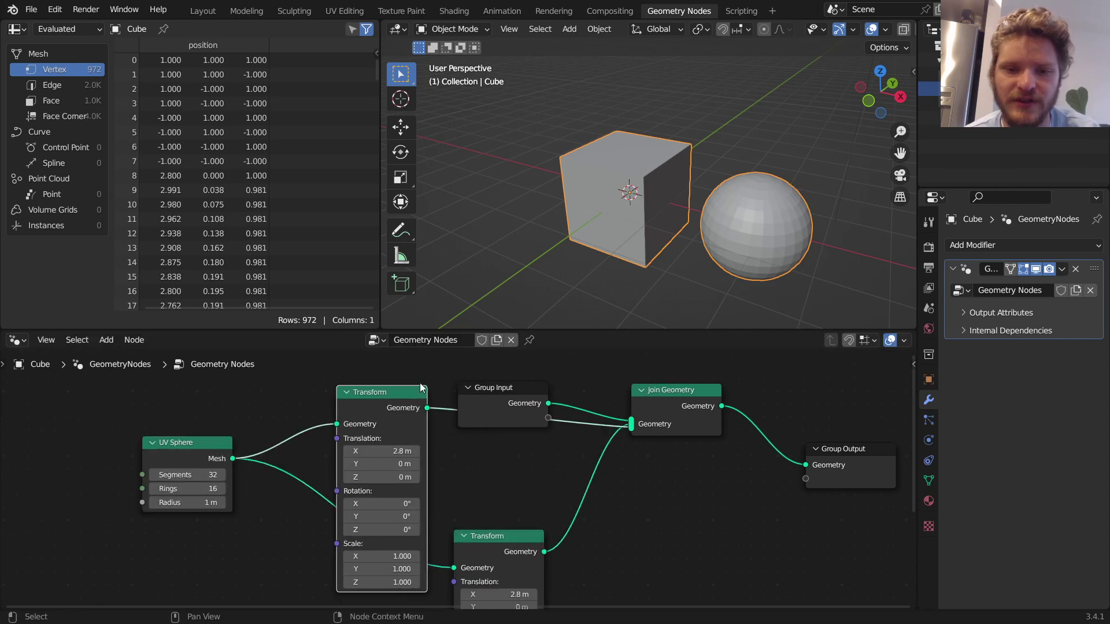
Set the duplicated Transform's translation to X 0 m and Z 2.3 m, and move the node below the Group Input.
drag(390, 475, 436, 476)
drag(392, 415, 445, 471)
middle_drag(444, 510, 443, 504)
key(BackSpace)
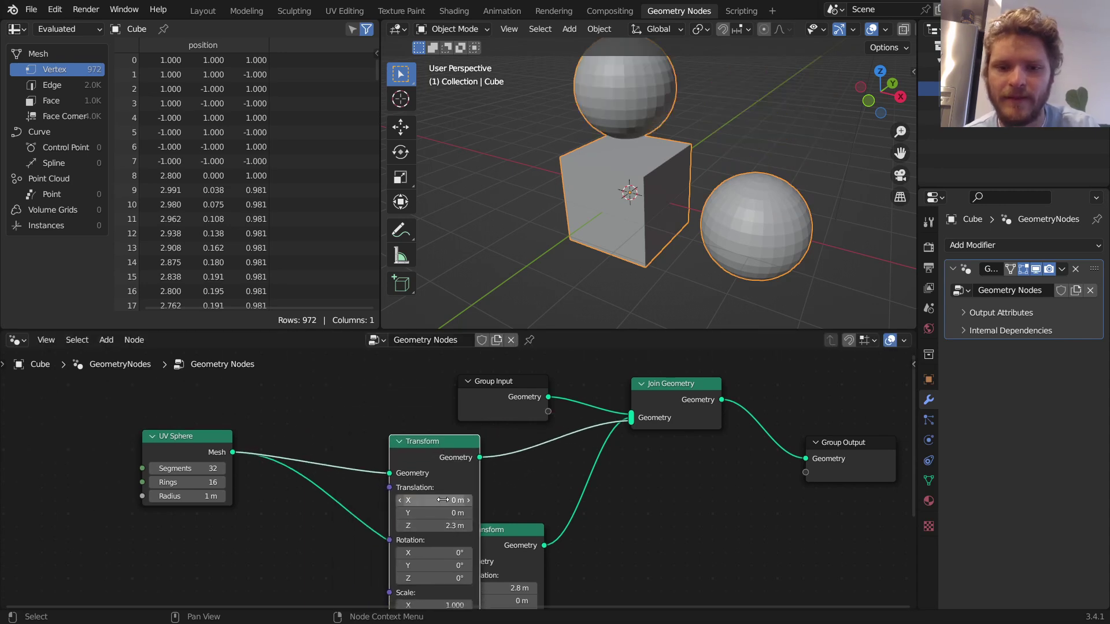
middle_drag(653, 248, 722, 231)
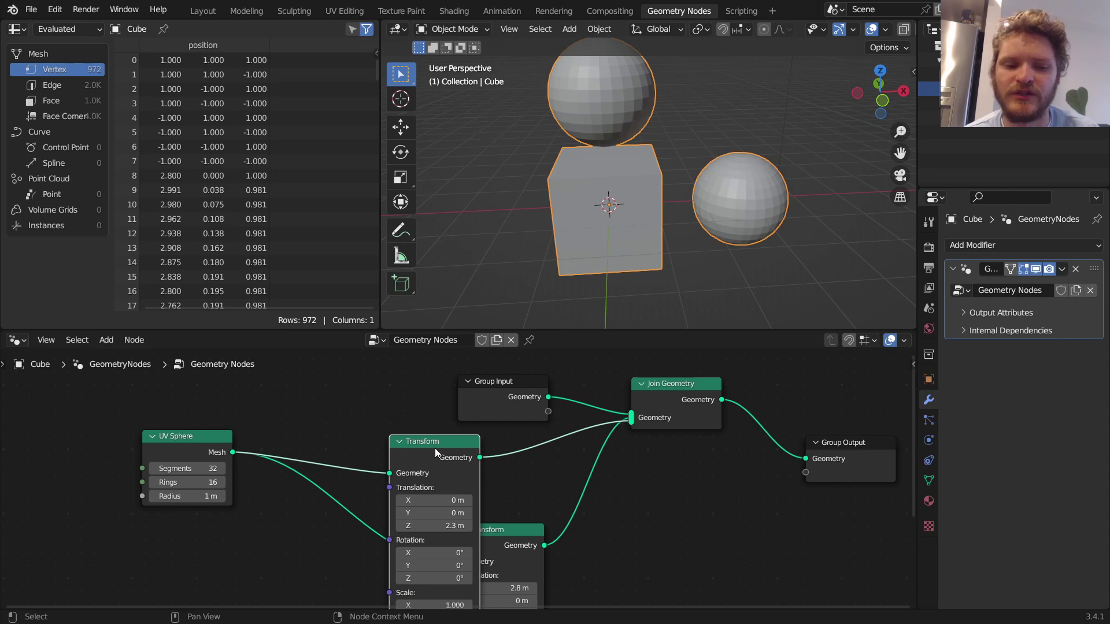
Spread out the Group Input, UV Sphere and duplicated Transform nodes so that they no longer overlap.
drag(495, 379, 435, 353)
middle_drag(419, 443, 562, 506)
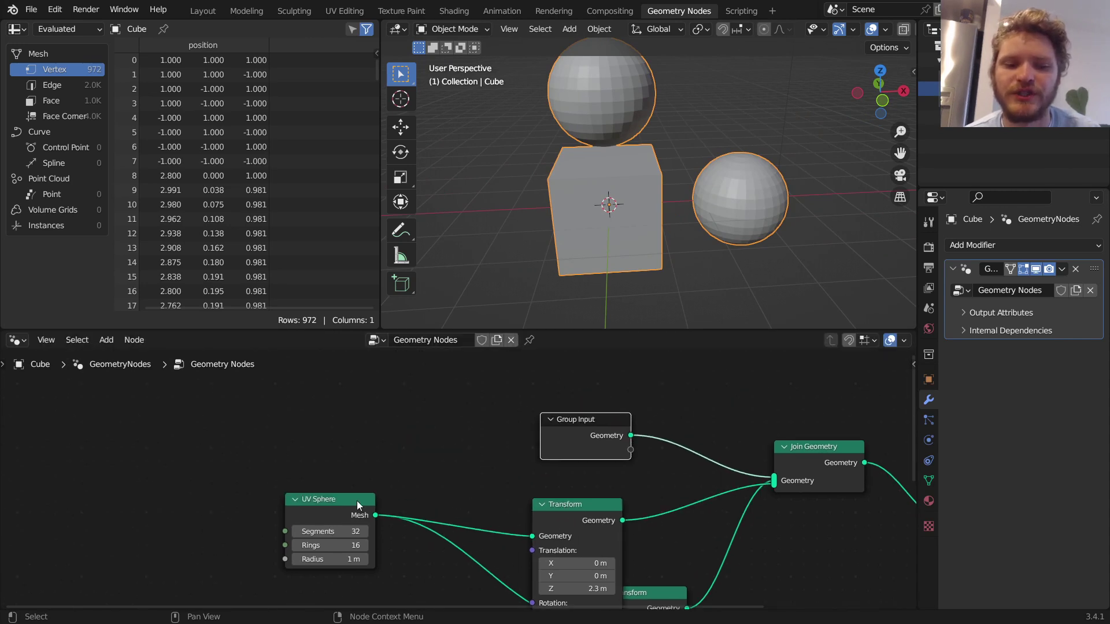
drag(322, 504, 259, 512)
drag(602, 430, 602, 422)
middle_drag(543, 493, 554, 446)
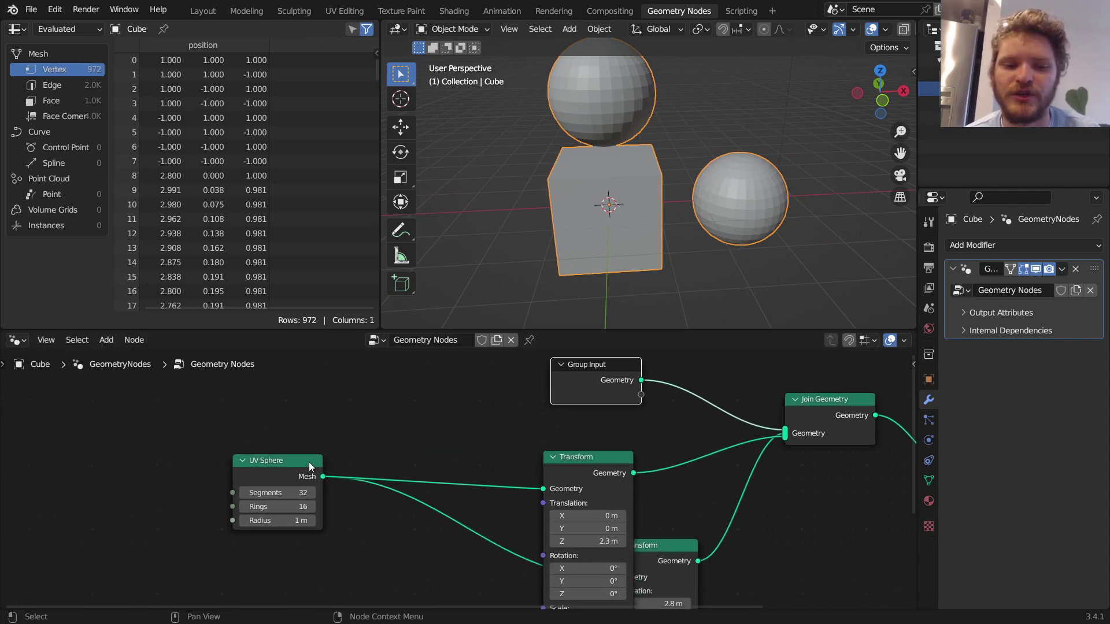
drag(277, 462, 215, 478)
drag(579, 470, 465, 430)
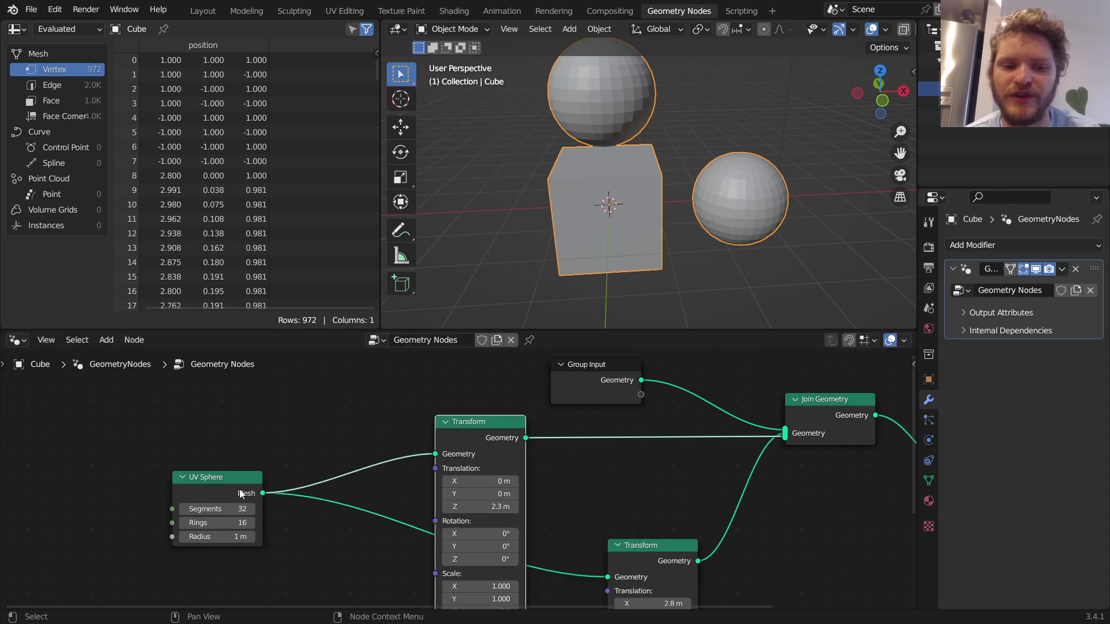
middle_drag(747, 481, 560, 409)
scroll(523, 425, down, 1)
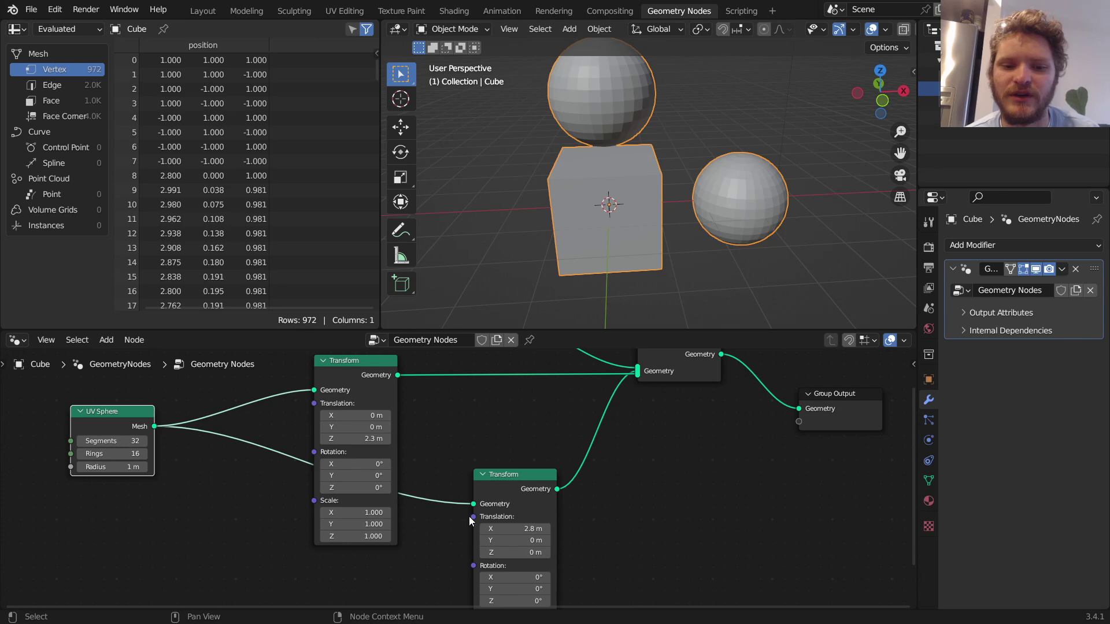
middle_drag(662, 409, 655, 426)
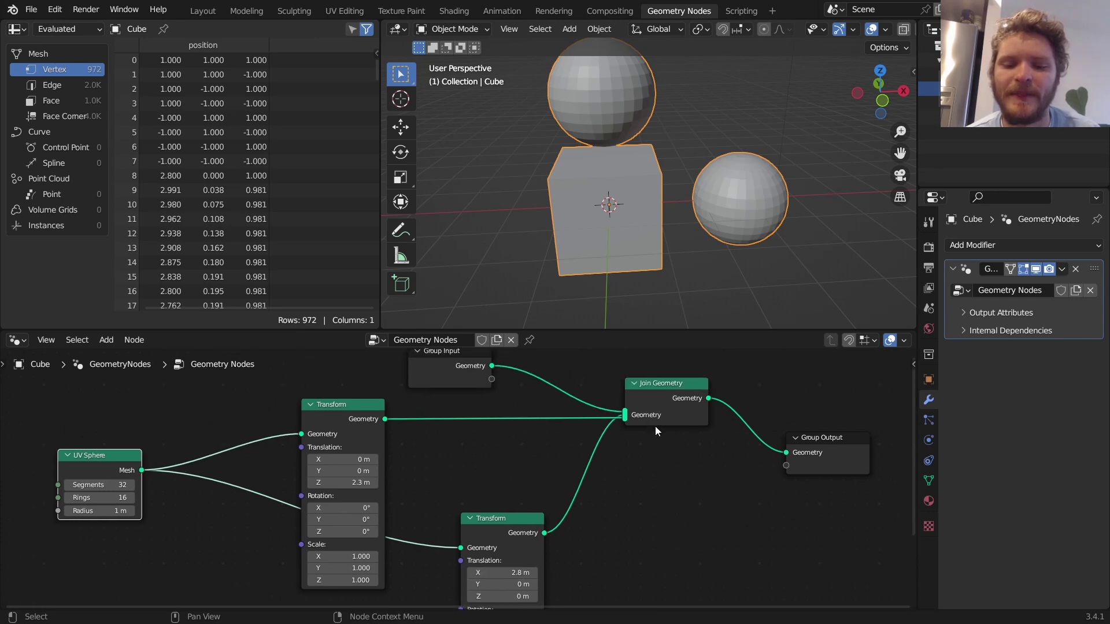
Dissolve the Join Geometry node and move the 2.8 m Transform up beside the other Transform.
click(654, 397)
key(ctrl+x)
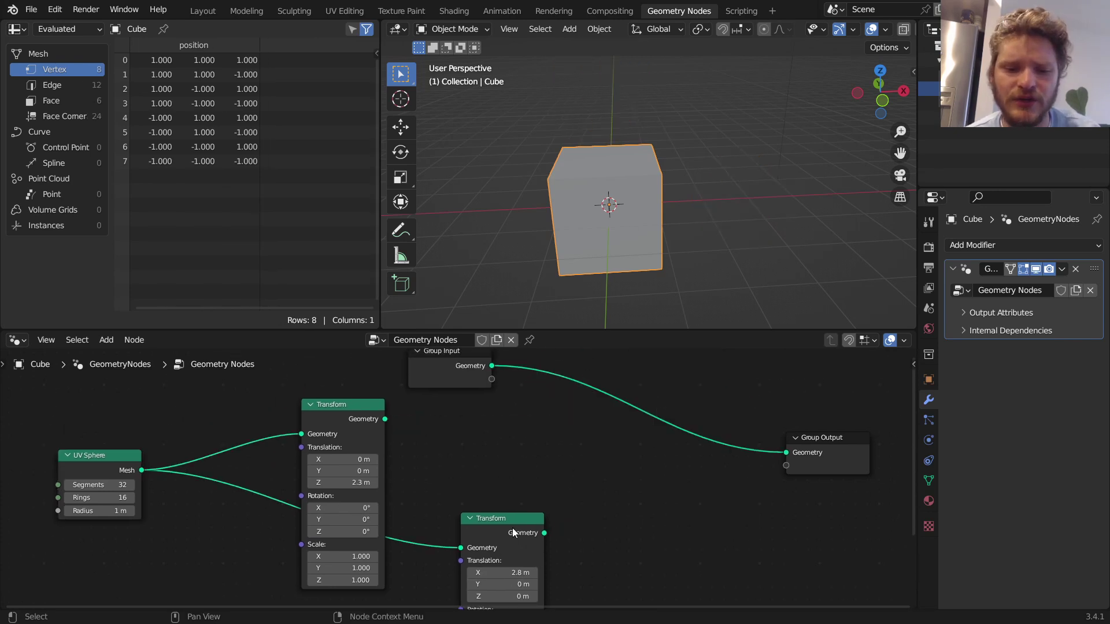
drag(510, 524, 452, 457)
Cut the Group Input's link and merge the Group Input and the 2.8 m Transform into a collapsed Join Geometry node.
ctrl+right_drag(612, 470, 582, 400)
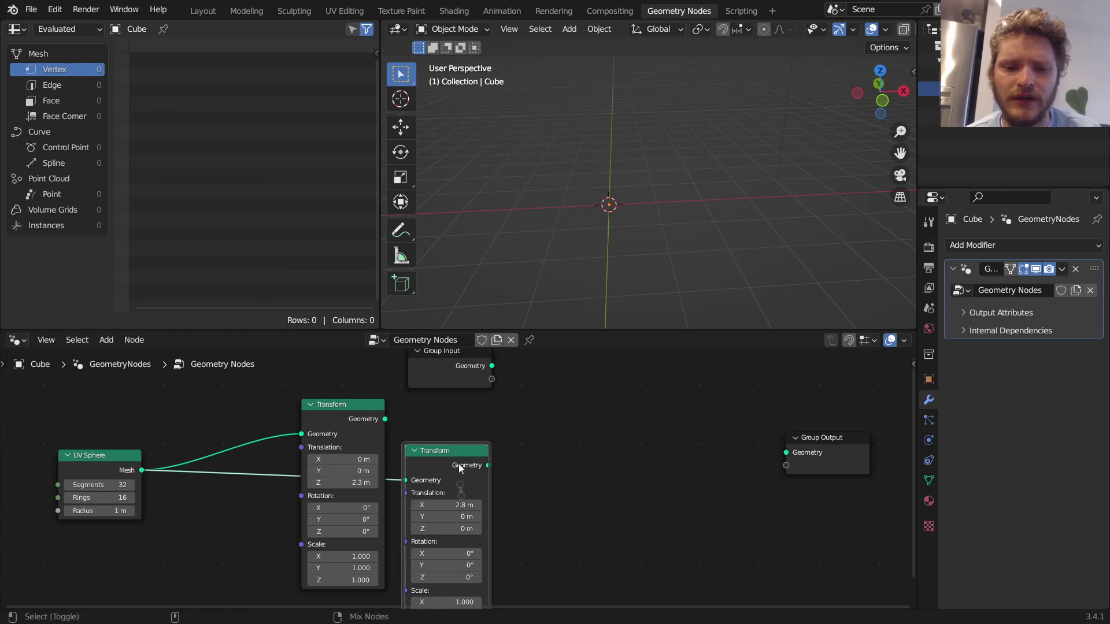
ctrl+shift+right_drag(456, 428, 470, 372)
key(ctrl+z)
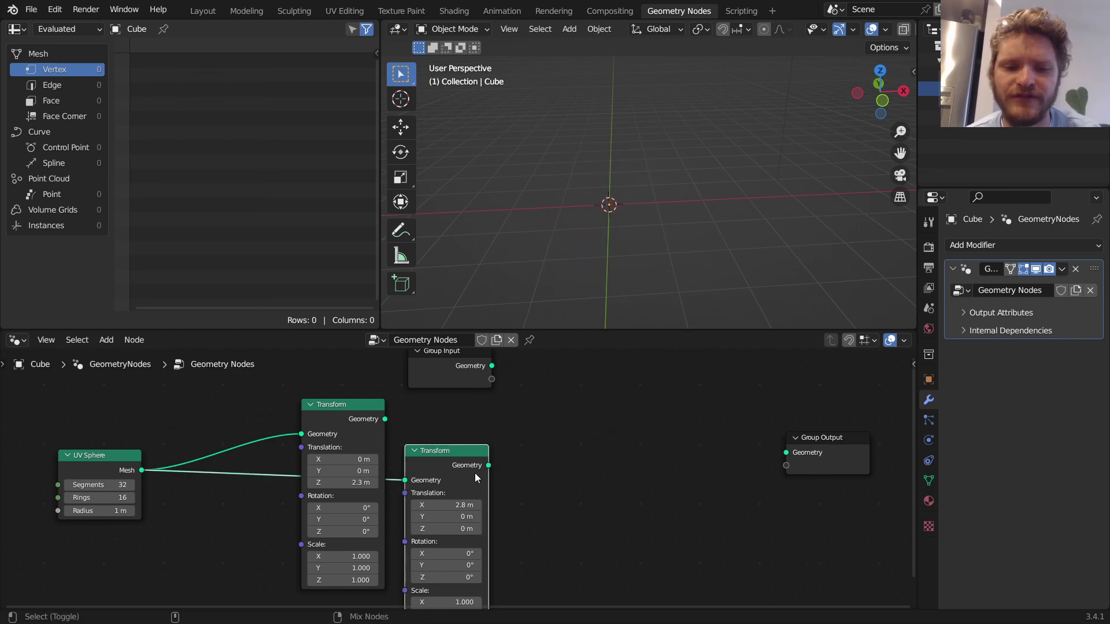
key(ctrl+z)
key(ctrl+shift+z)
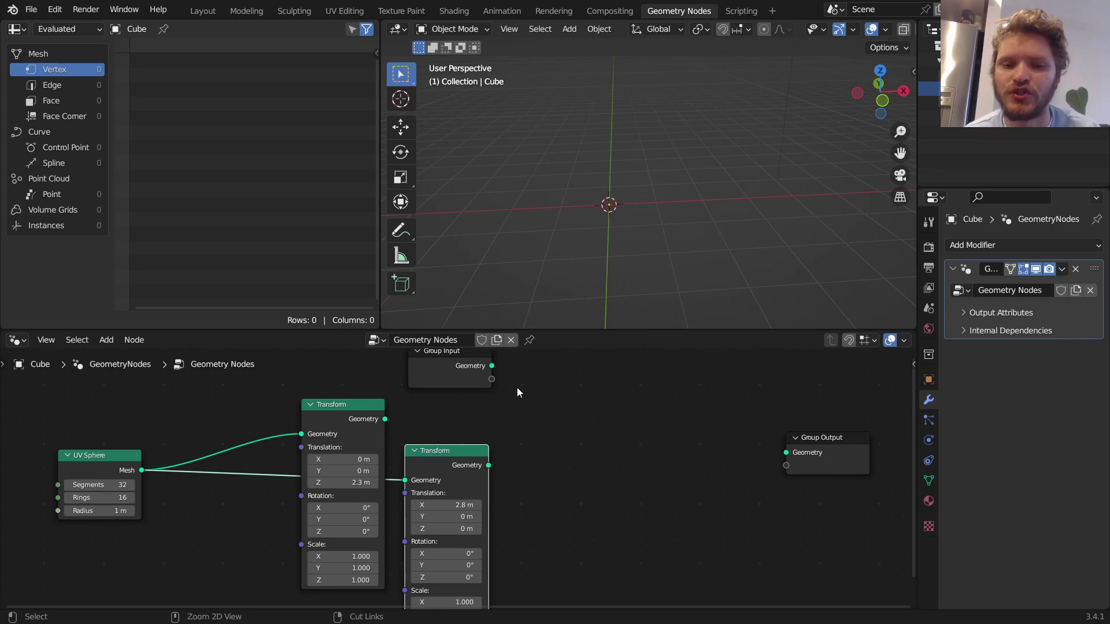
key(ctrl+z)
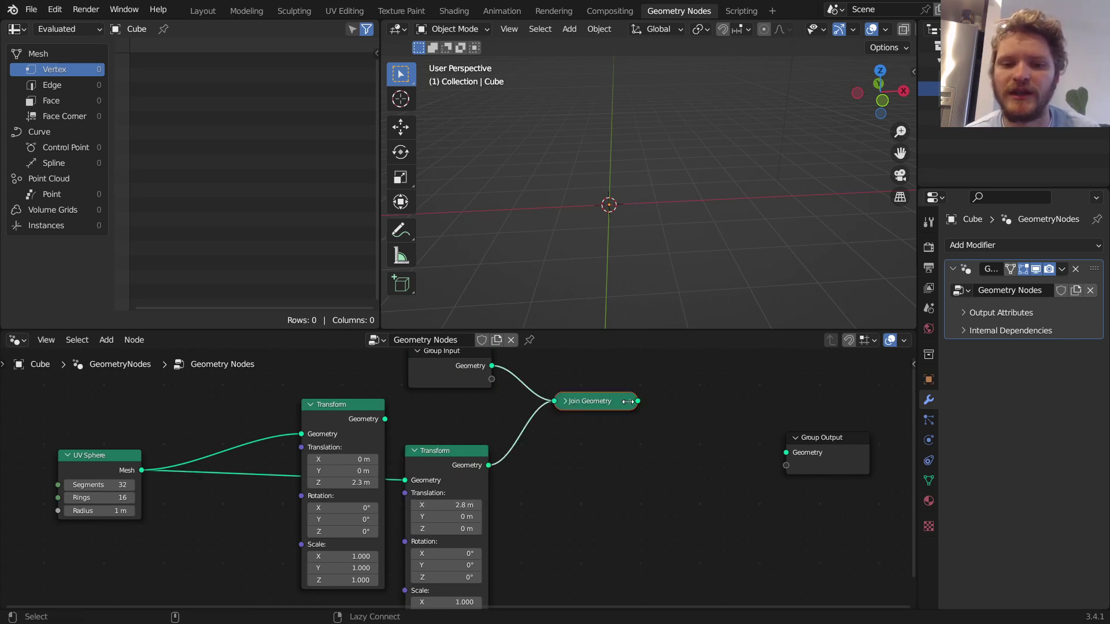
Lazy-connect the Join Geometry node to the Group Output, and undo back to the direct Group Input link.
alt+right_drag(627, 401, 815, 454)
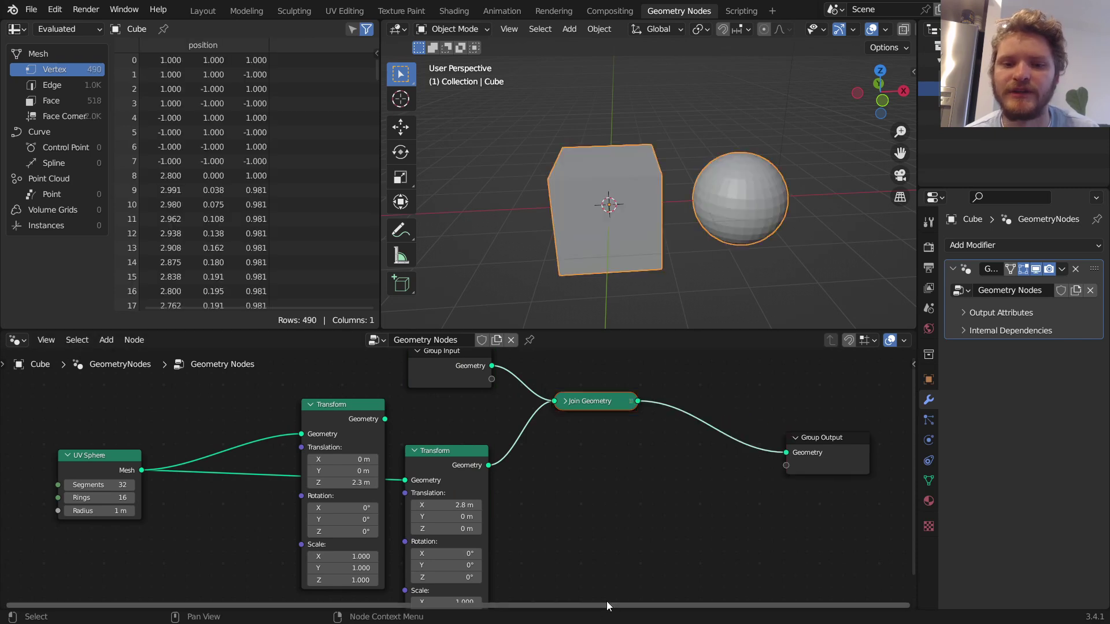
key(ctrl+z)
key(ctrl+z)
middle_drag(578, 526, 474, 546)
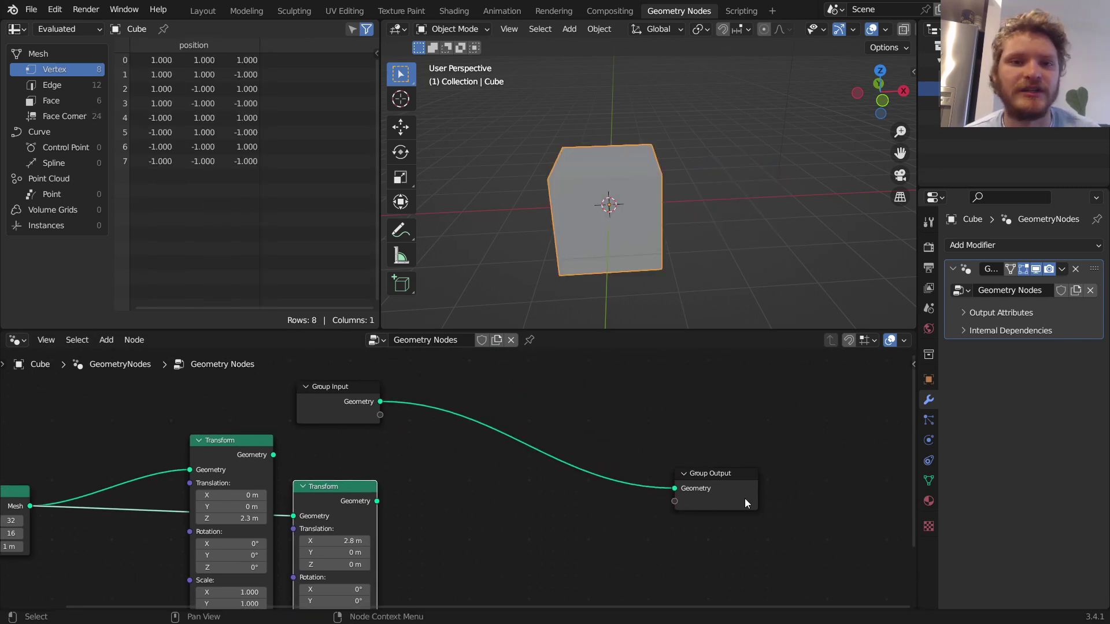
Cut and lazily reconnect the Group Input to the Group Output, and draw a reroute on the new link.
ctrl+right_drag(582, 544, 574, 379)
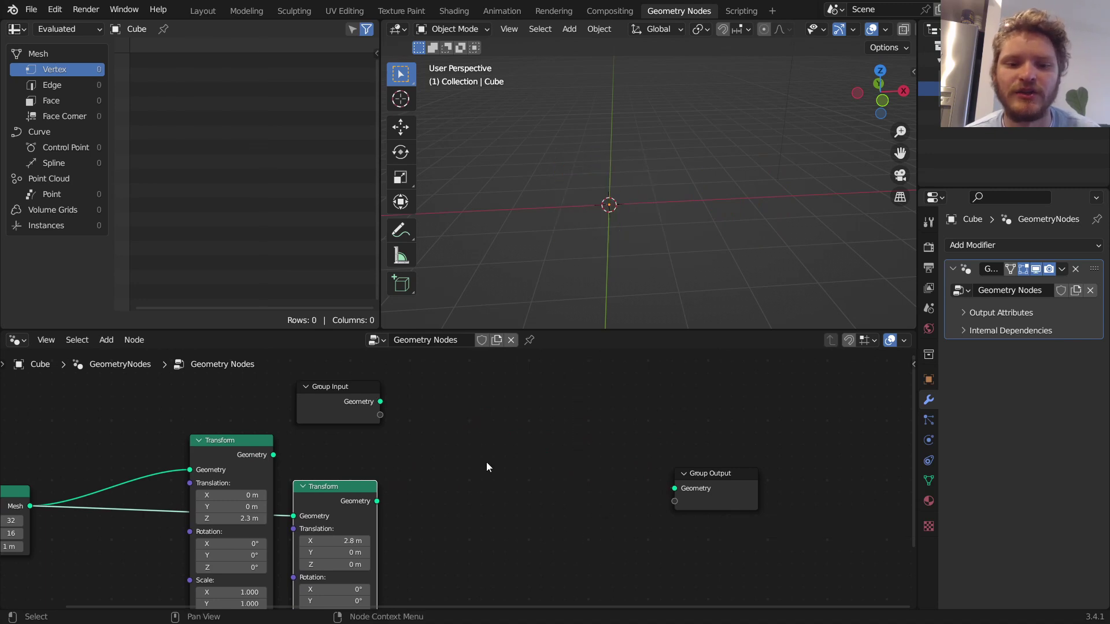
alt+right_drag(373, 405, 686, 487)
shift+right_drag(574, 411, 574, 411)
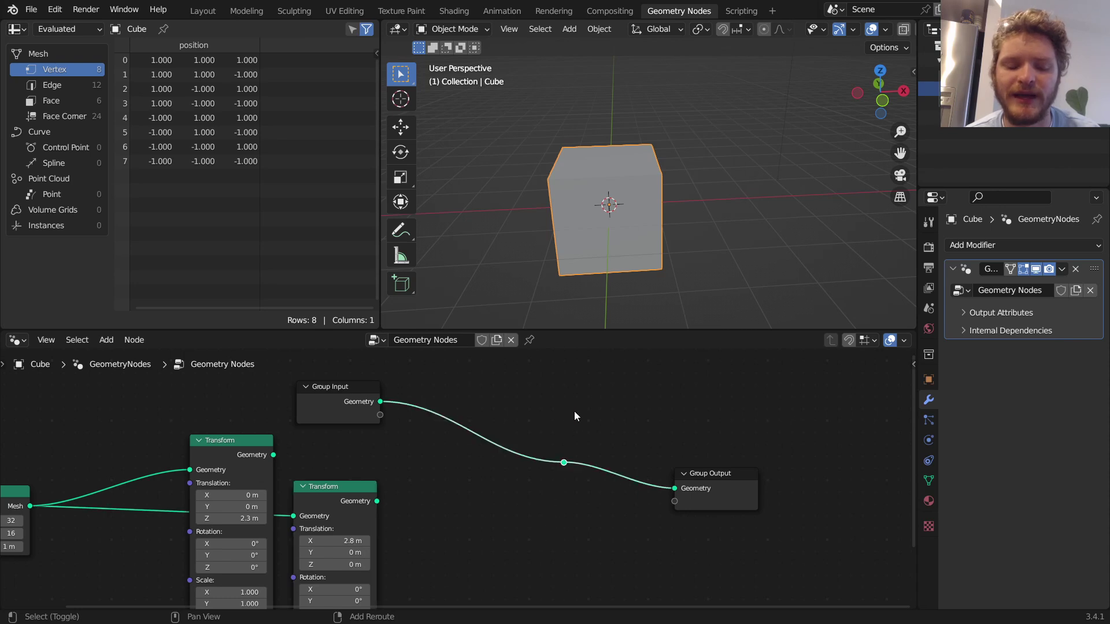
Join the 2.8 m Transform and the Group Input with a Join Geometry node feeding the reroute.
click(352, 508)
shift+click(351, 411)
key(ctrl+KP_0)
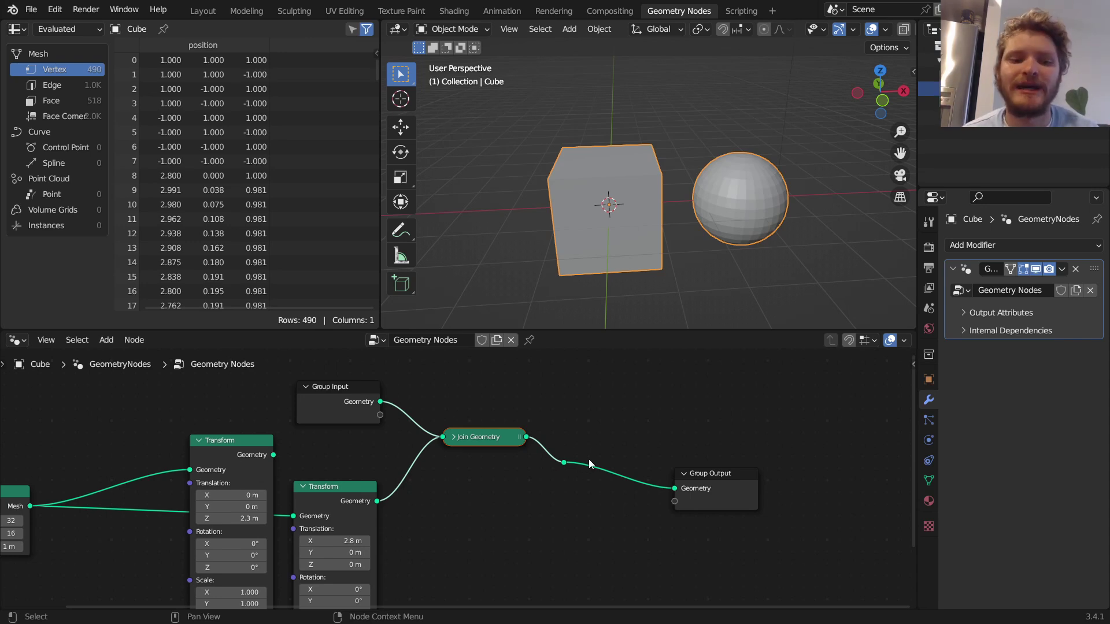
Dissolve the Join Geometry node and try further lazy connections from the Transform and Group Input nodes.
scroll(578, 471, down, 3)
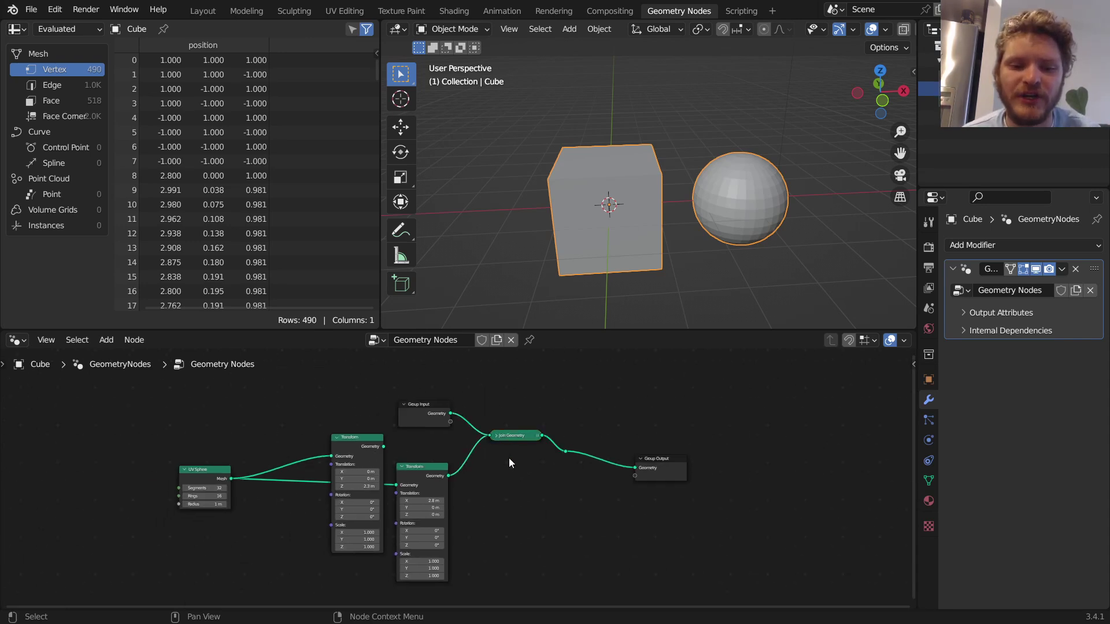
key(ctrl+x)
scroll(487, 415, up, 2)
alt+right_drag(353, 442, 503, 422)
mouse_move(444, 392)
shift+right_down()
mouse_move(588, 411)
mouse_move(626, 453)
shift+right_up()
key(ctrl+z)
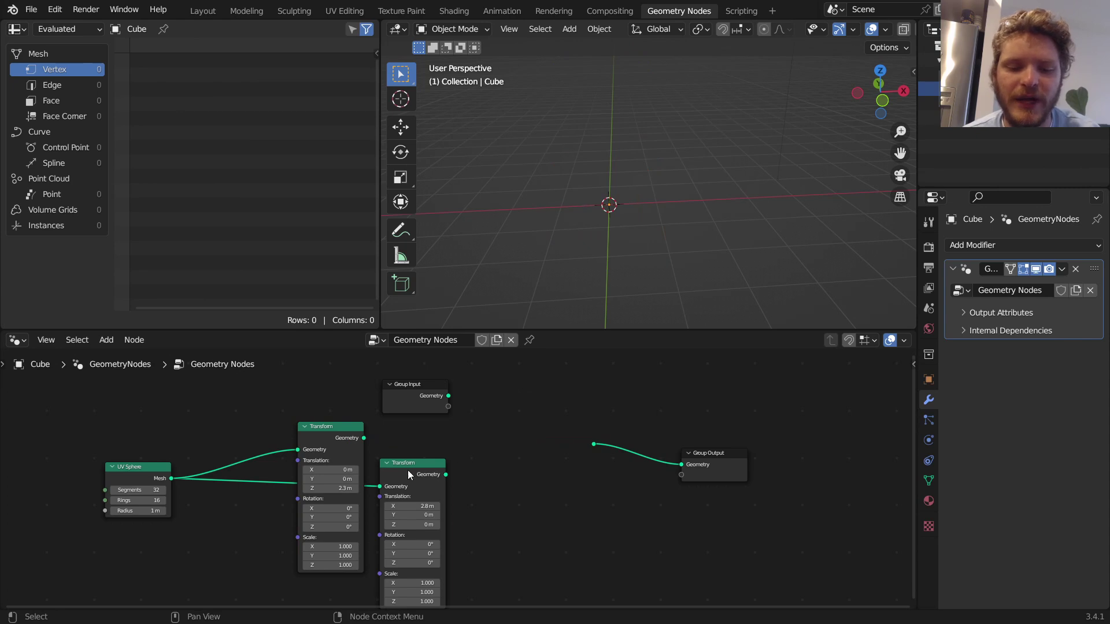
shift+right_drag(416, 475, 674, 482)
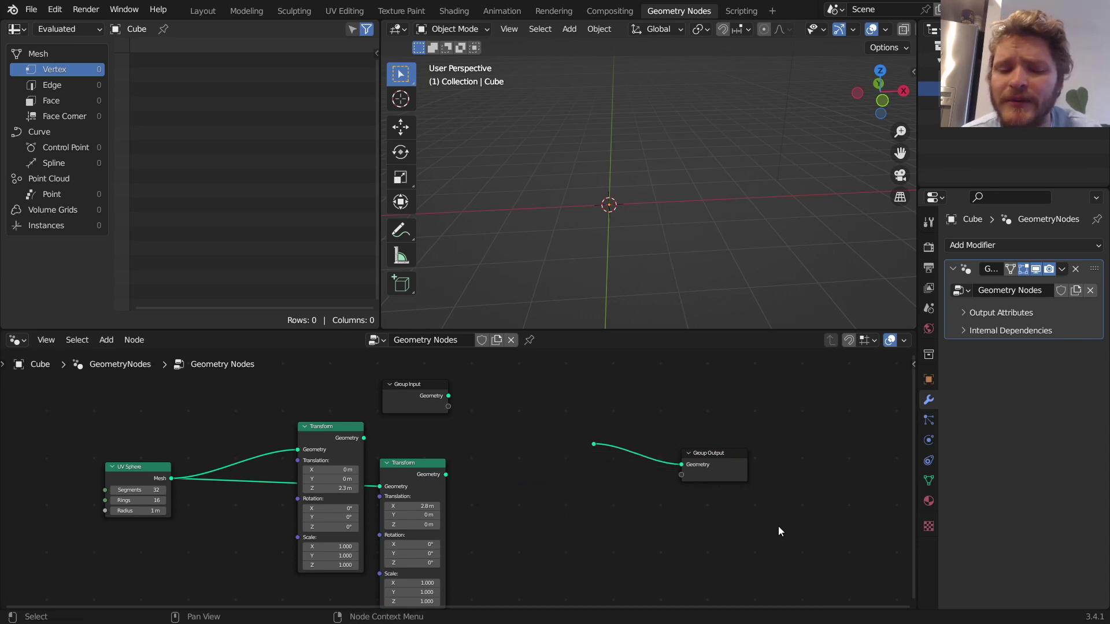
Delete the leftover reroute and connect the Group Input's geometry directly to the Group Output.
drag(577, 491, 623, 406)
key(x)
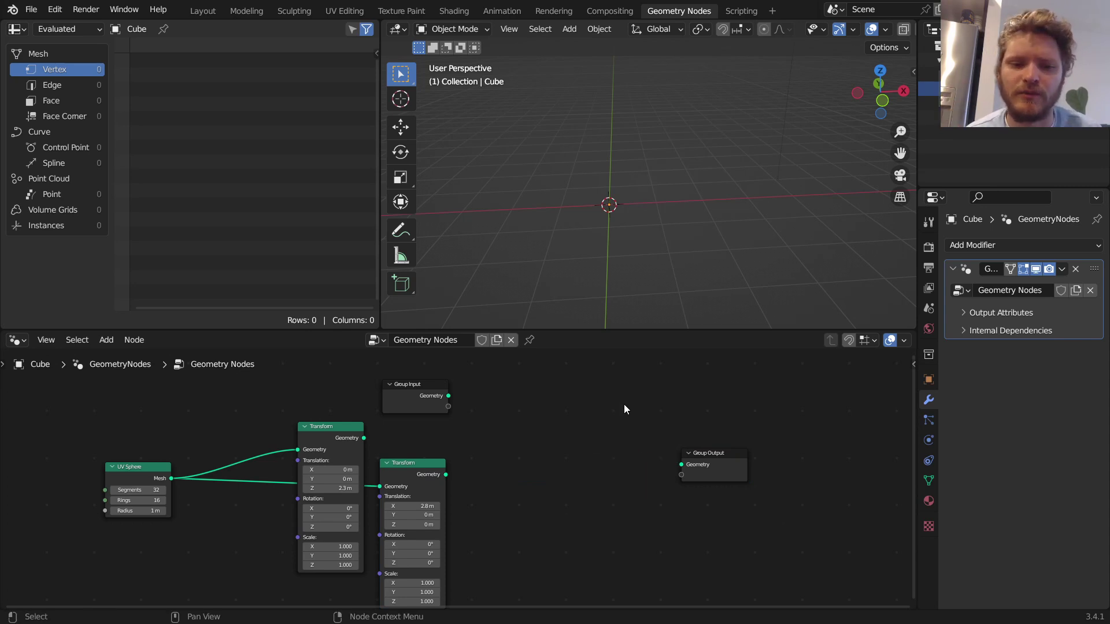
drag(448, 396, 682, 464)
key(q)
click(536, 388)
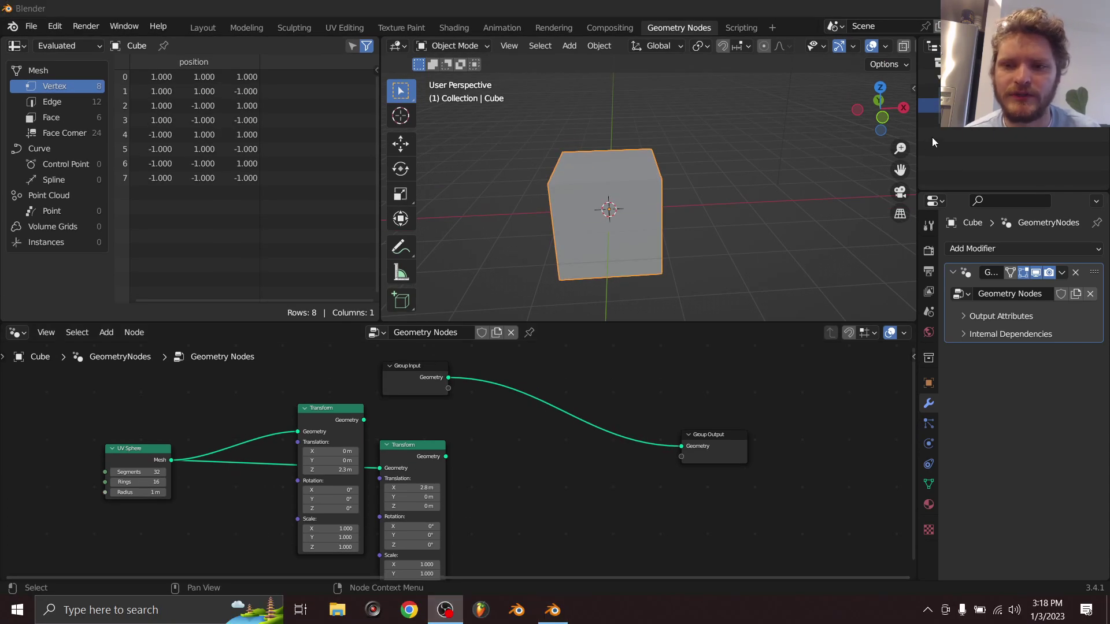